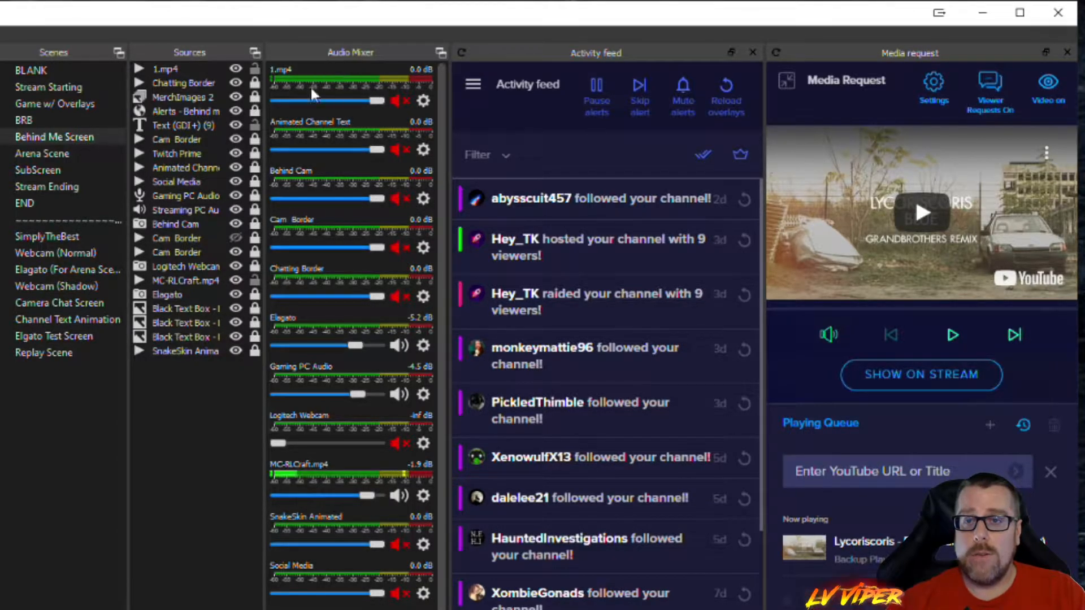
# - Lower the MC-RLCraft.mp4 source's volume in the audio mixer to -9.9 dB
pyautogui.click(399, 103)
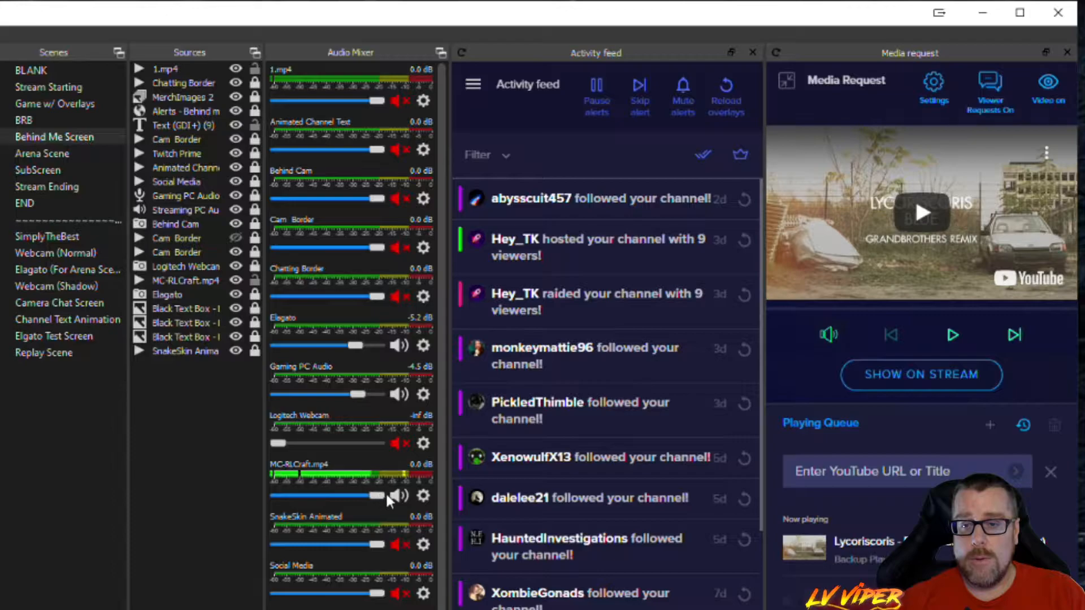
pyautogui.moveTo(384, 495); pyautogui.dragTo(343, 495)
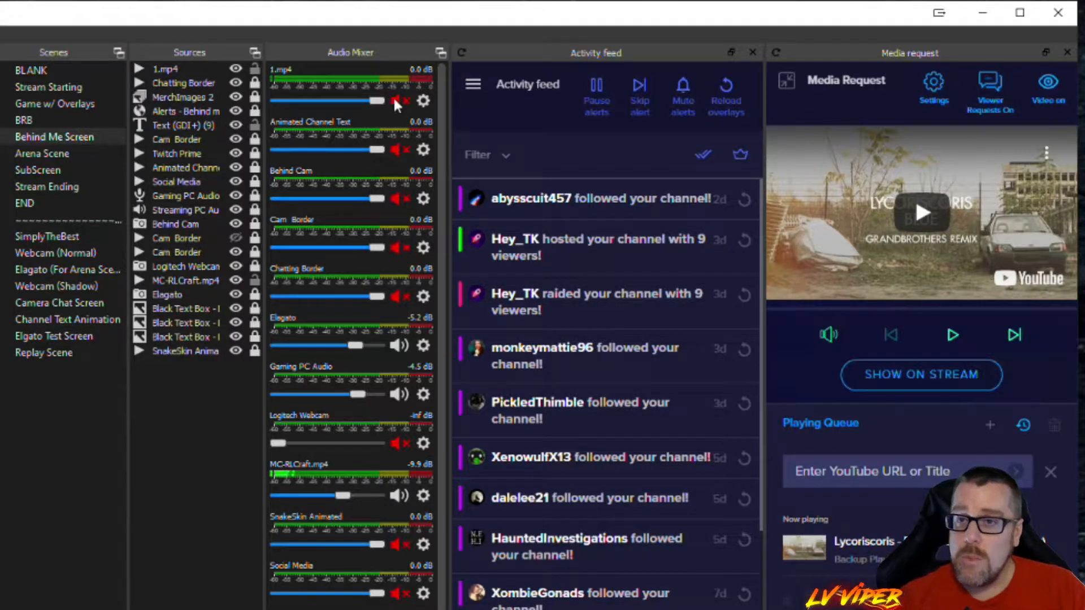
# - Open the properties of the MC-RLCraft.mp4 source, review its local file and playback options, and close them
pyautogui.click(424, 497)
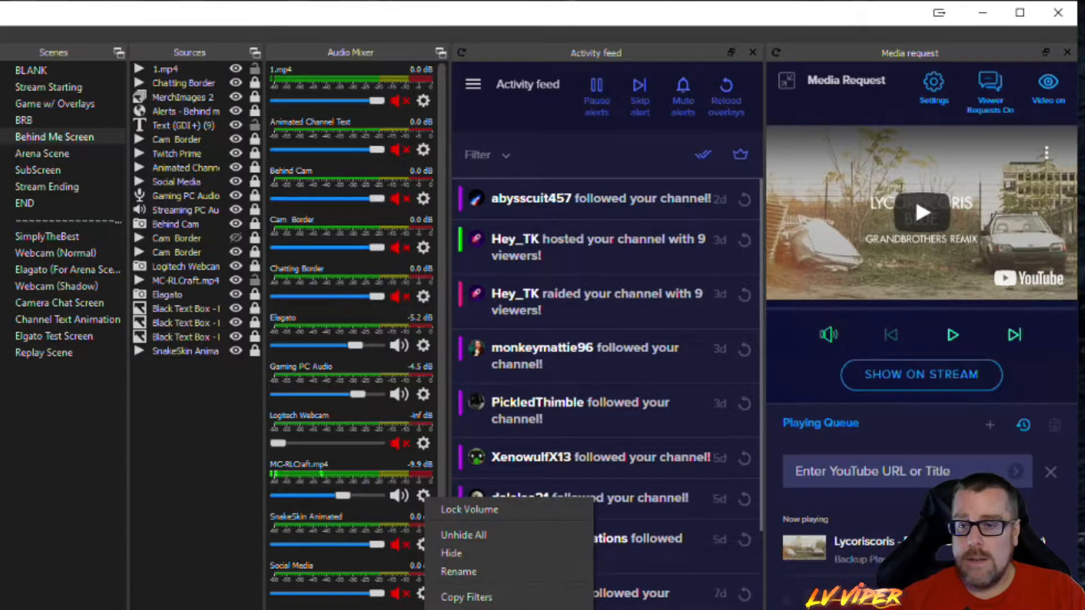
pyautogui.click(466, 609)
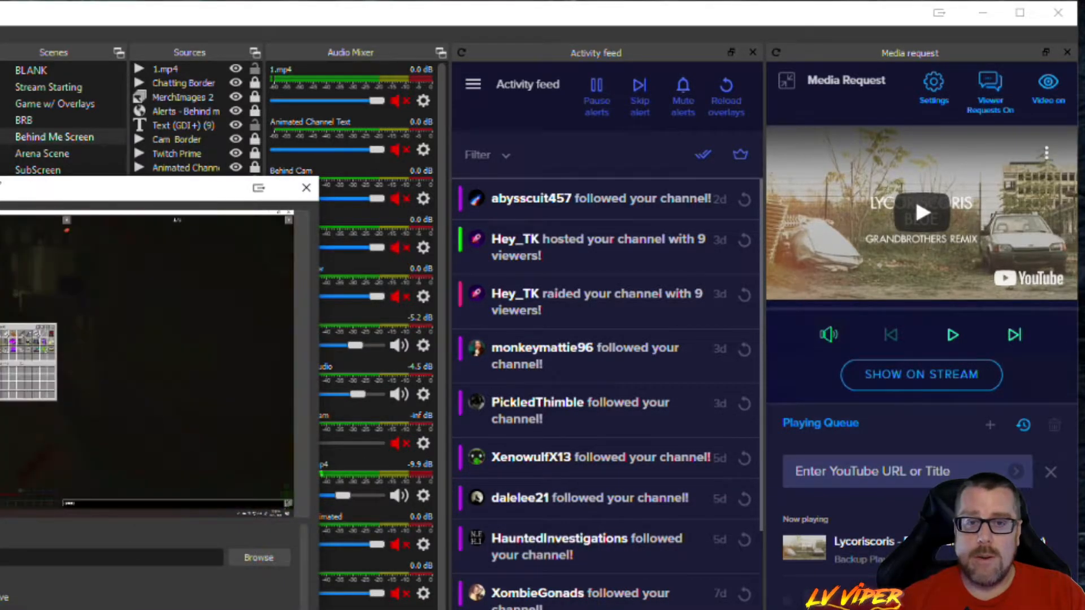
pyautogui.moveTo(0, 186); pyautogui.dragTo(490, 116)
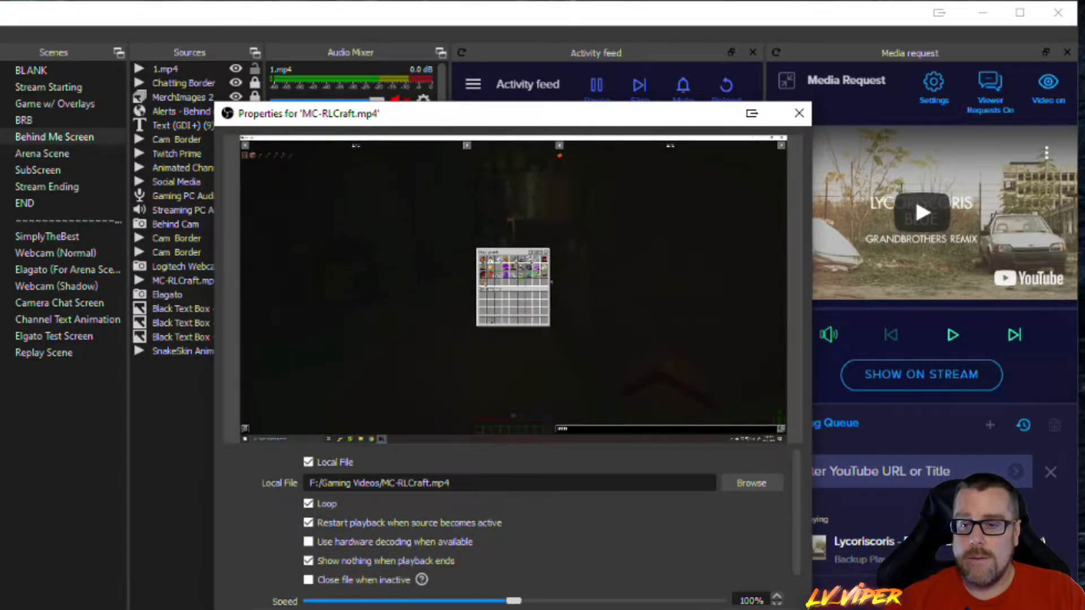
pyautogui.scroll(-1, 662, 550)
pyautogui.scroll(1, 553, 571)
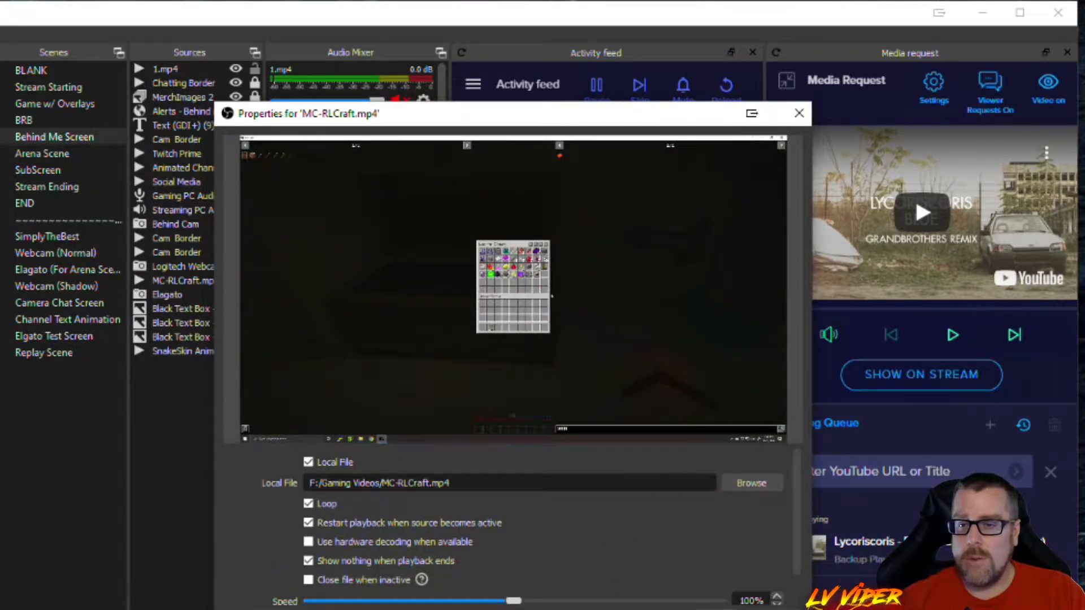
pyautogui.scroll(-1, 580, 543)
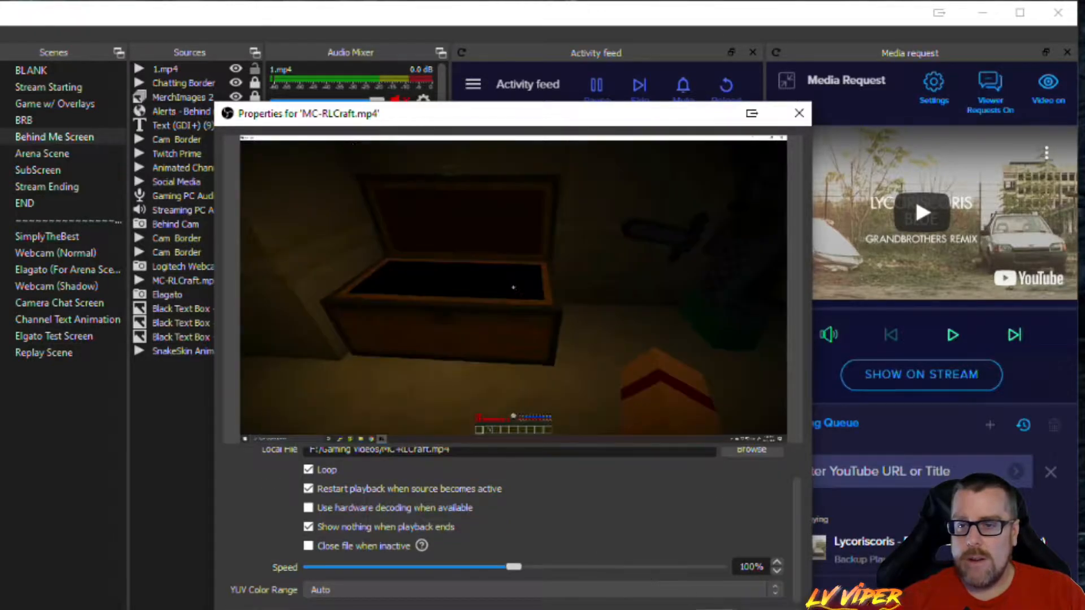
pyautogui.click(729, 609)
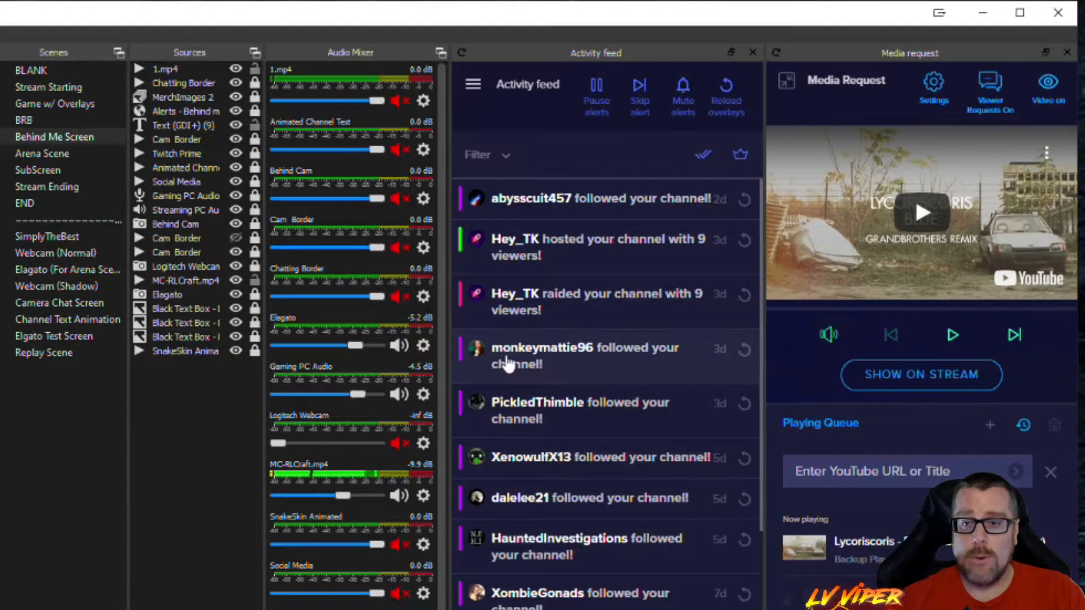
# - Lock the volume of the MC-RLCraft.mp4 source in the mixer and unlock it again
pyautogui.rightClick(384, 476)
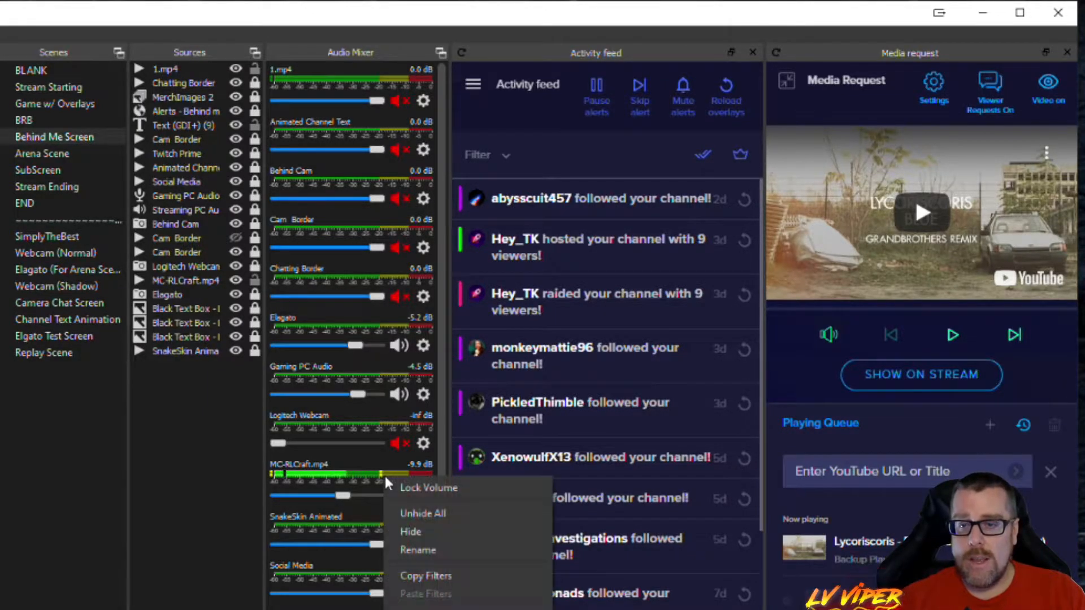
pyautogui.click(424, 490)
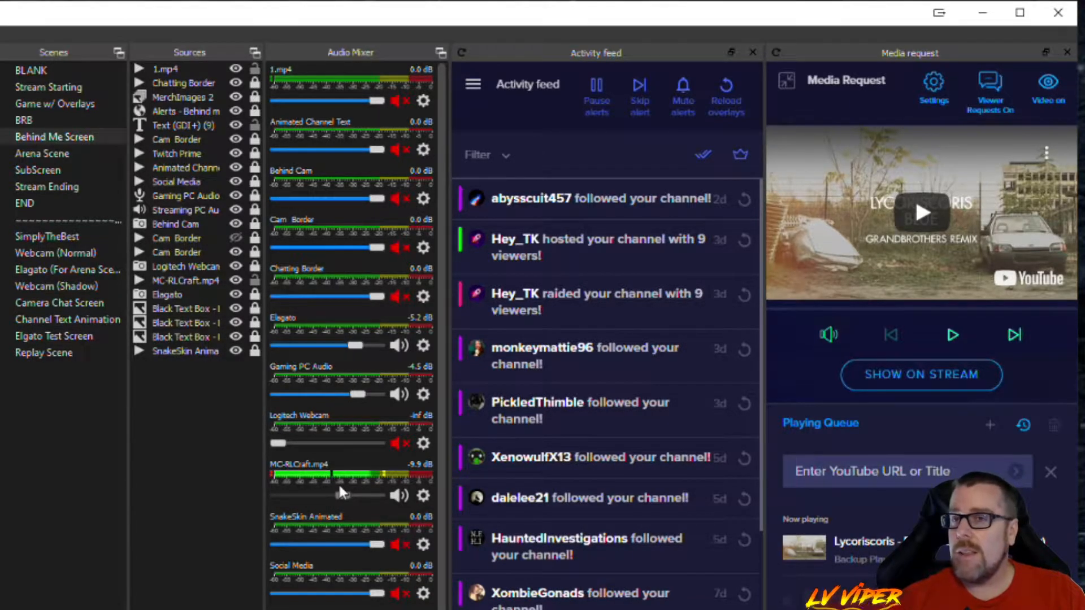
pyautogui.rightClick(361, 479)
pyautogui.click(414, 490)
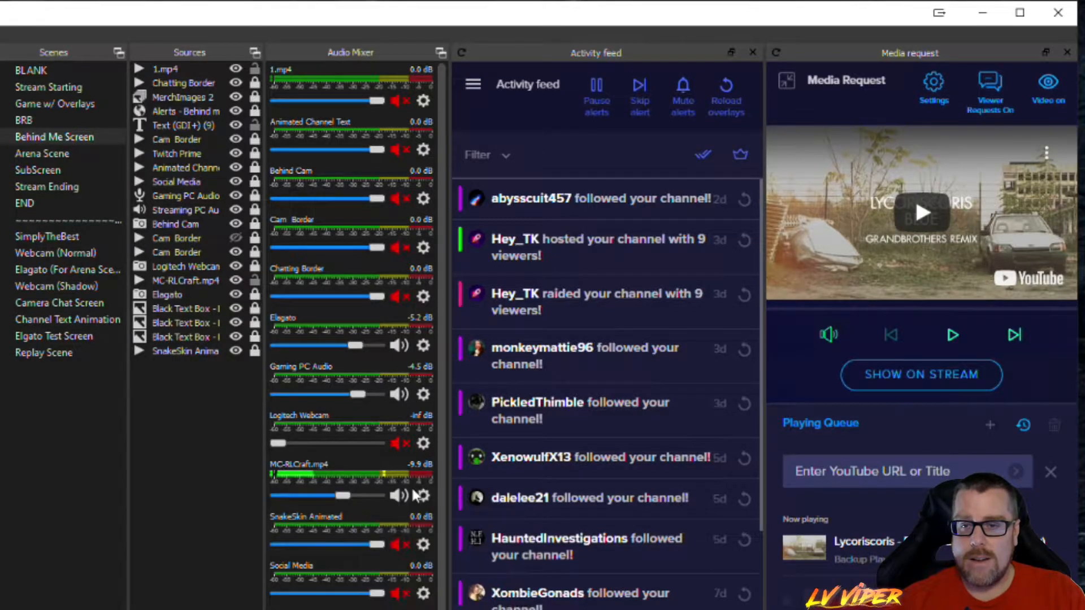
# - Open the filters for MC-RLCraft.mp4, review the audio/video filter types that can be added, and leave without adding one
pyautogui.rightClick(372, 479)
pyautogui.rightClick(313, 480)
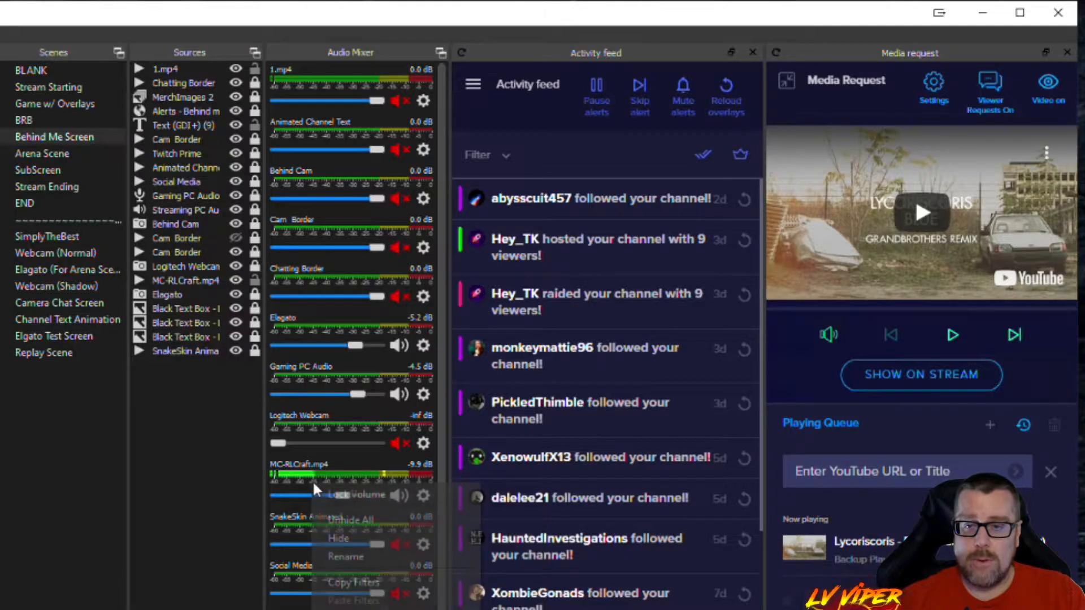
pyautogui.click(343, 609)
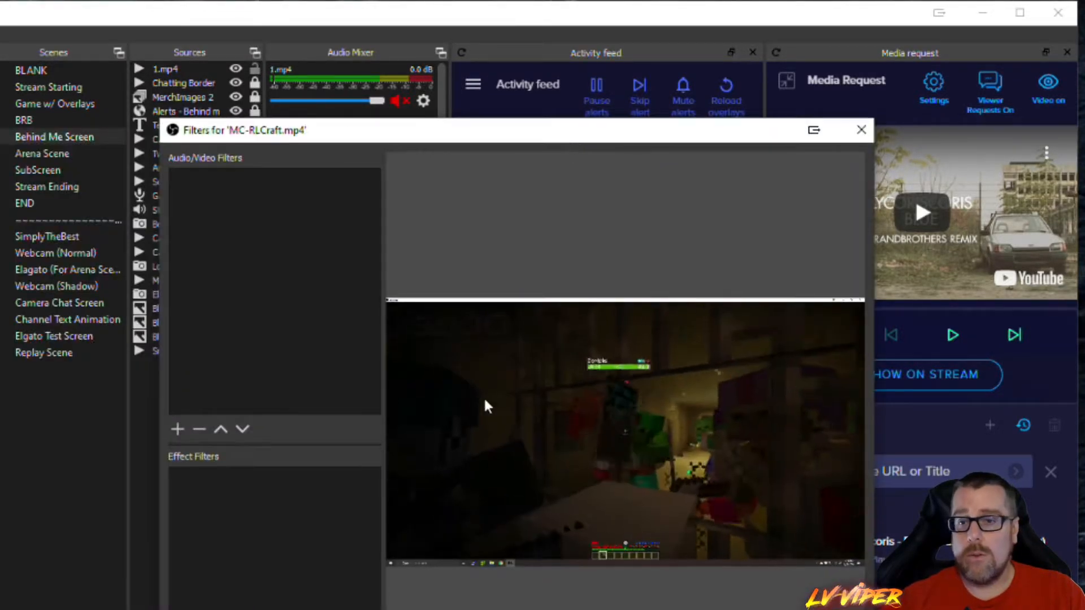
pyautogui.click(179, 428)
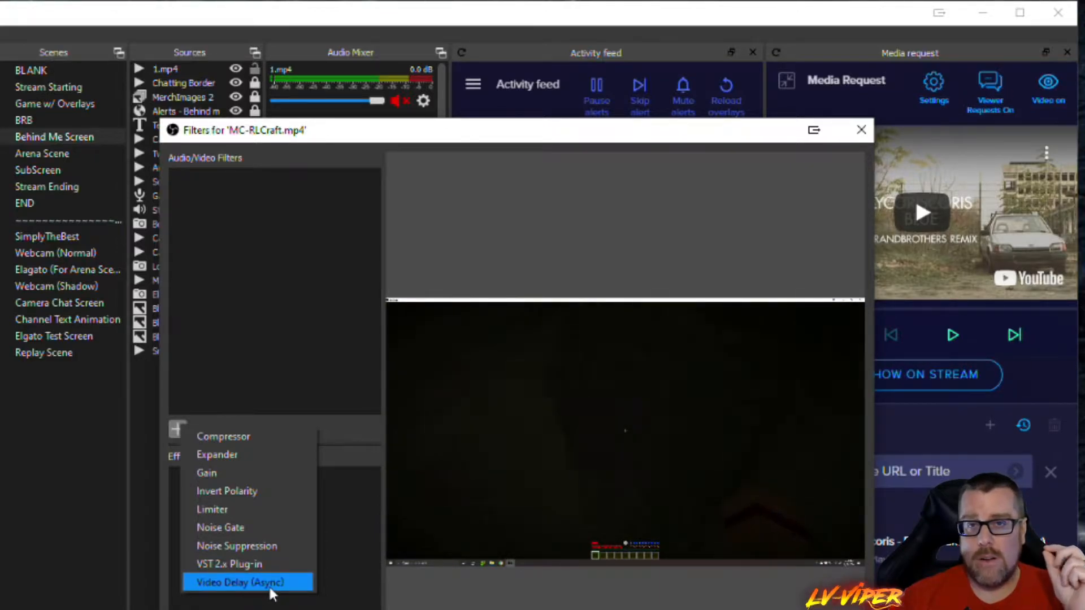
pyautogui.click(459, 590)
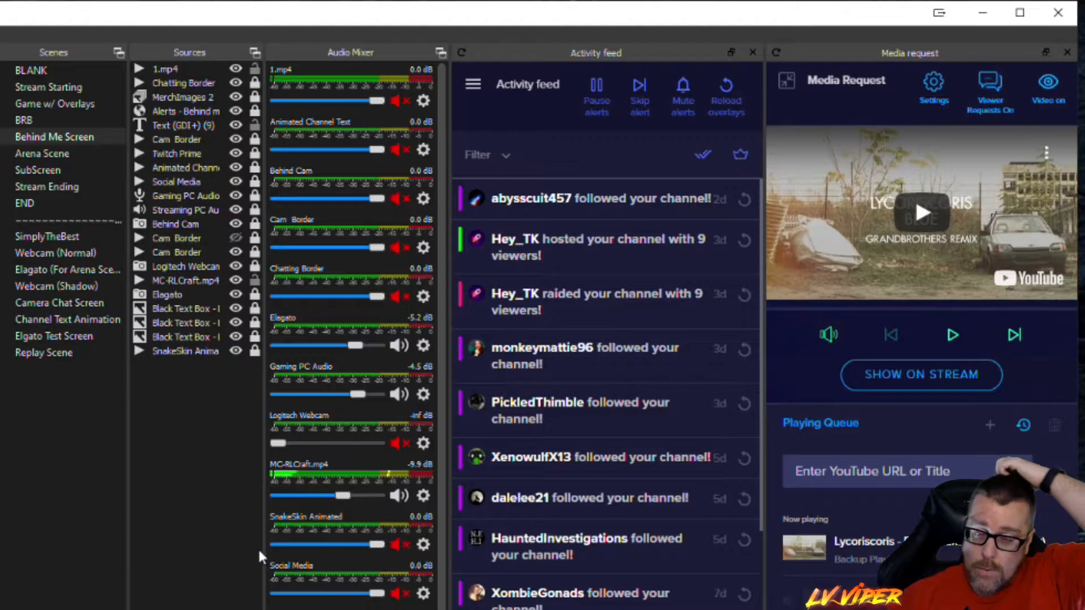
# - Switch the audio mixer to the vertical layout and back to the horizontal one
pyautogui.rightClick(415, 475)
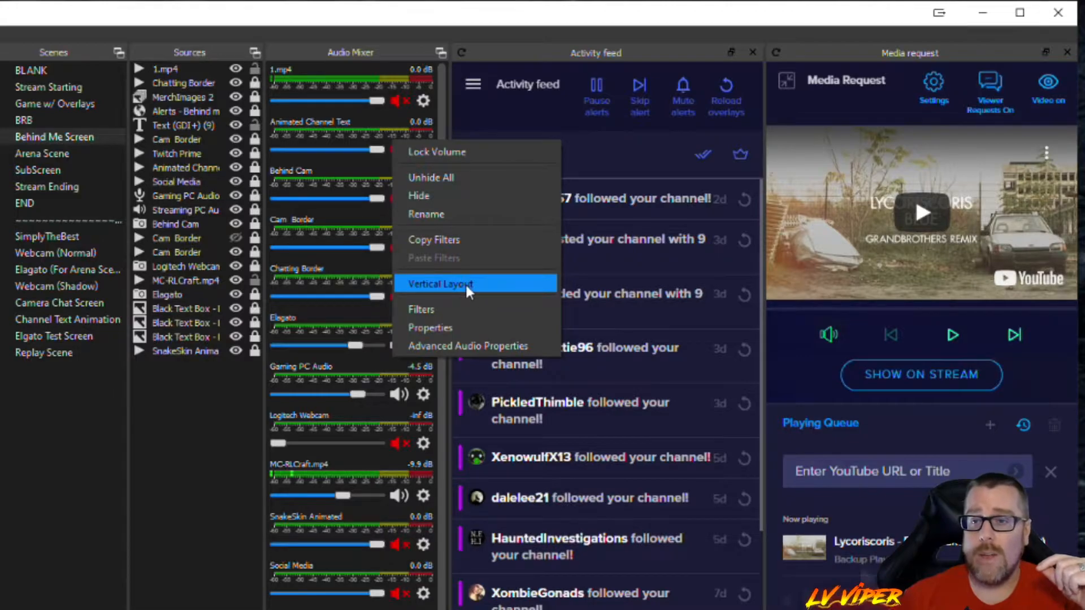
pyautogui.click(467, 284)
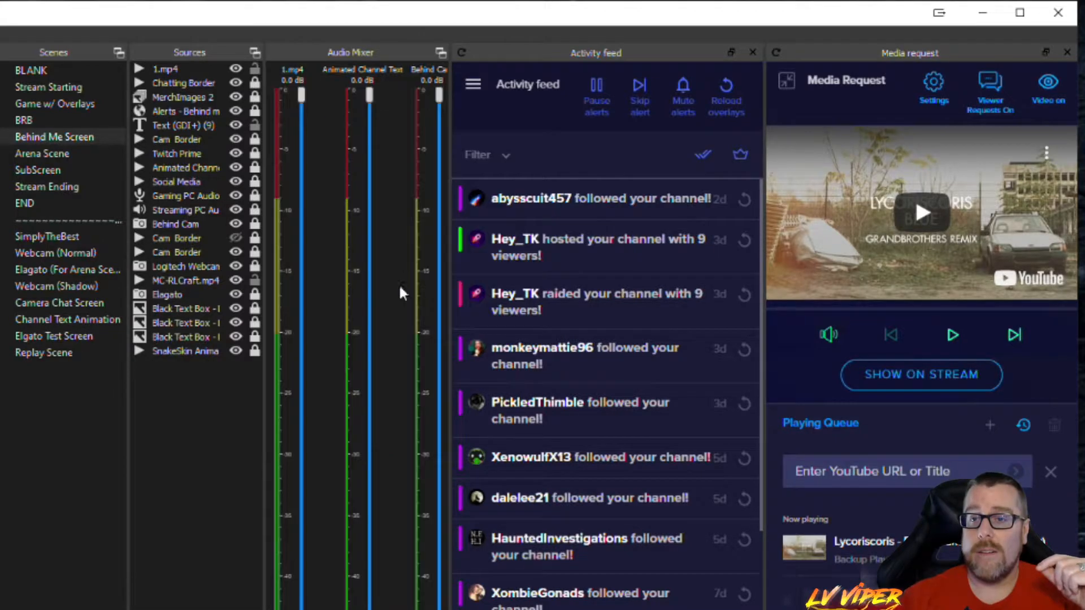
pyautogui.rightClick(387, 331)
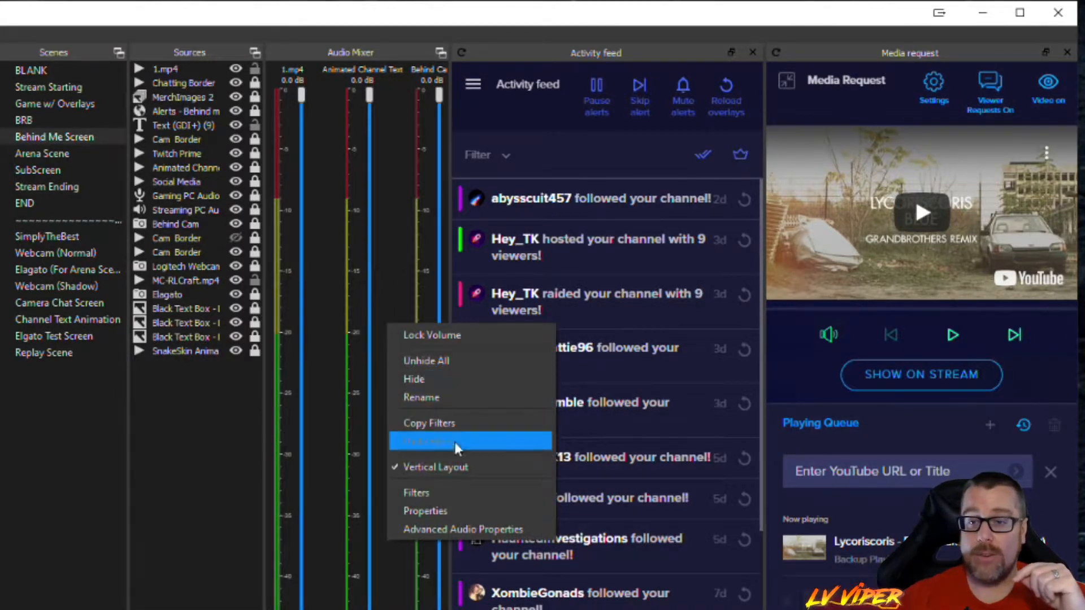
pyautogui.click(457, 468)
# - Open the Advanced Audio Properties, enlarge the window to show all active sources, and examine the Logitech Webcam's sync offset
pyautogui.rightClick(442, 294)
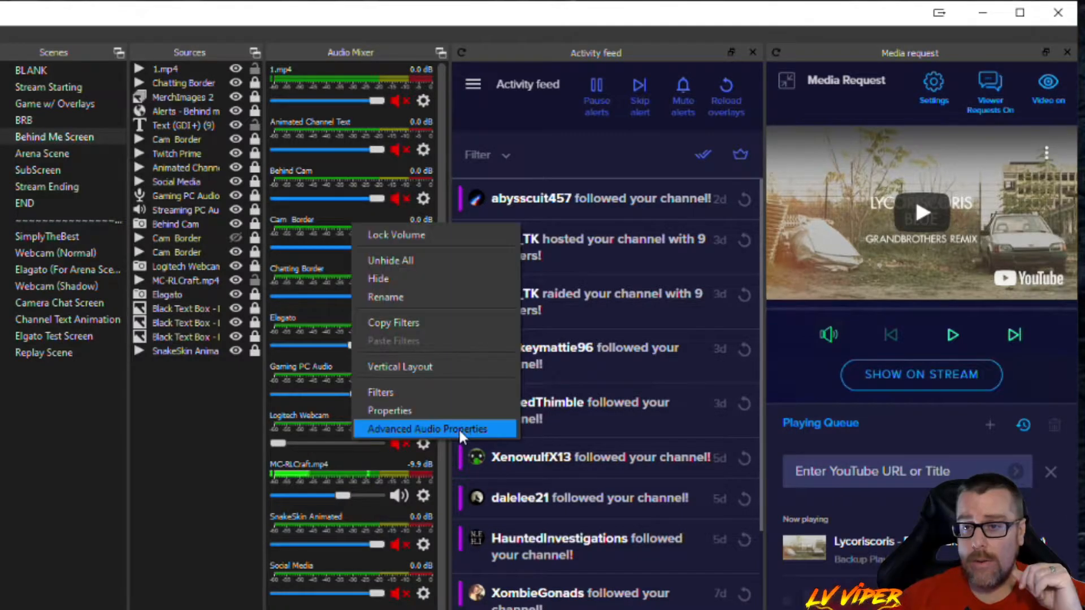
pyautogui.click(459, 429)
pyautogui.moveTo(599, 209); pyautogui.dragTo(572, 167)
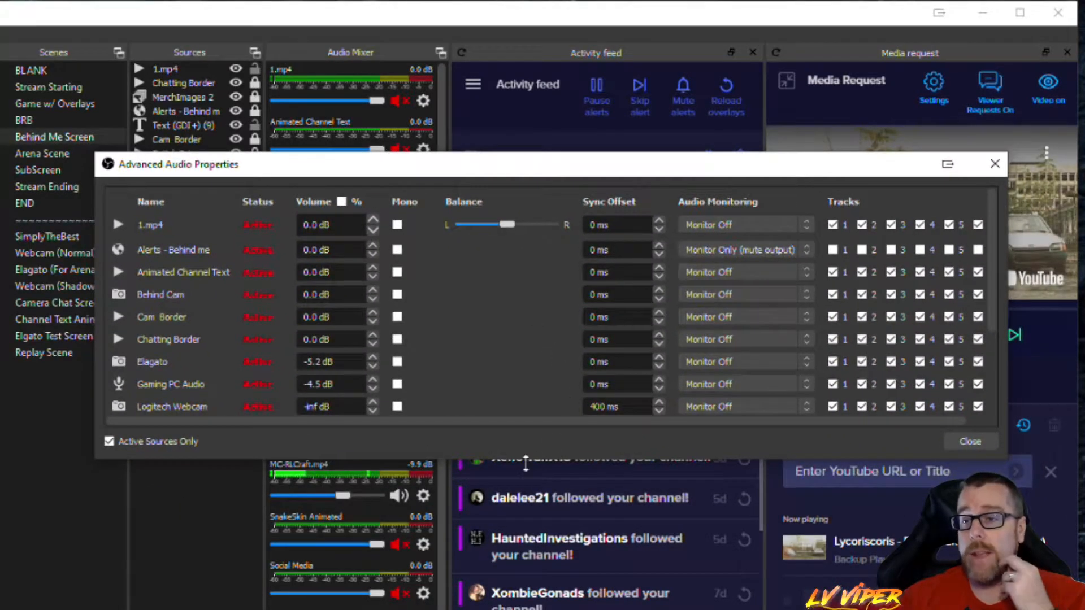
pyautogui.moveTo(531, 458); pyautogui.dragTo(532, 607)
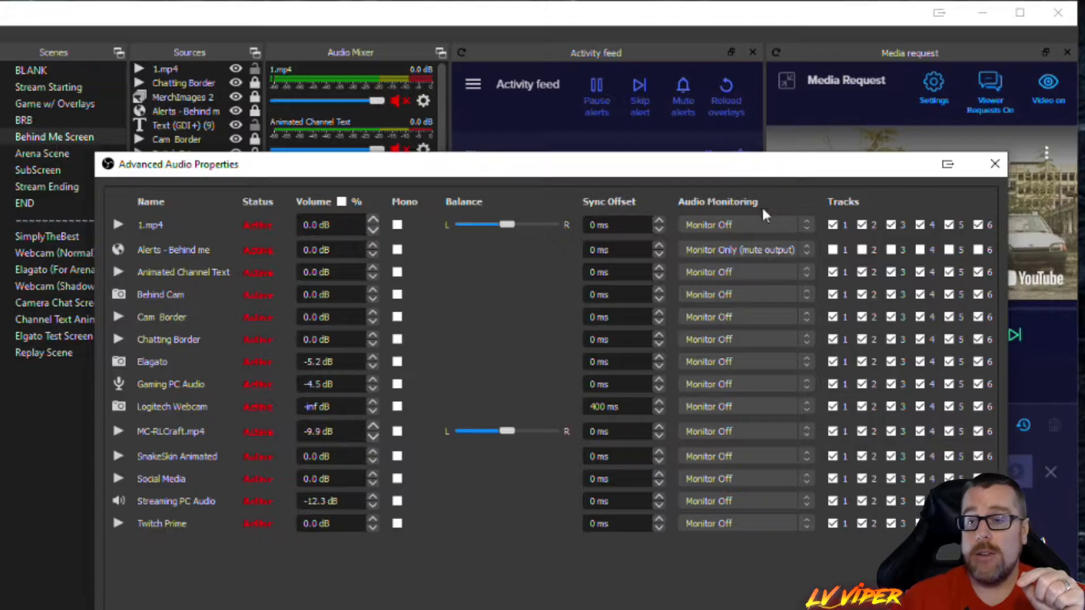
pyautogui.click(627, 408)
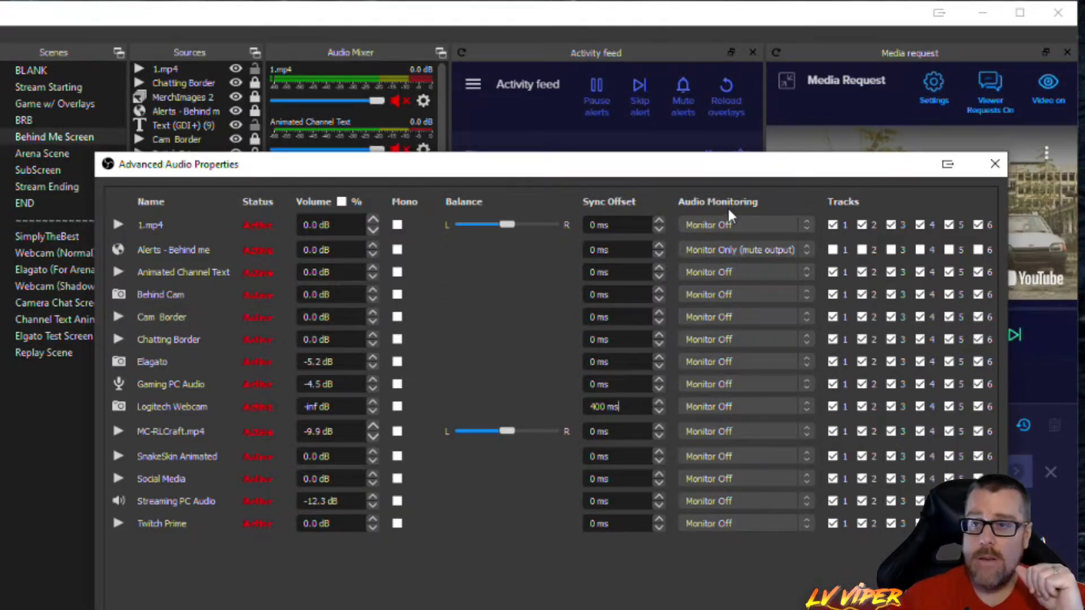
pyautogui.moveTo(804, 170); pyautogui.dragTo(724, 174)
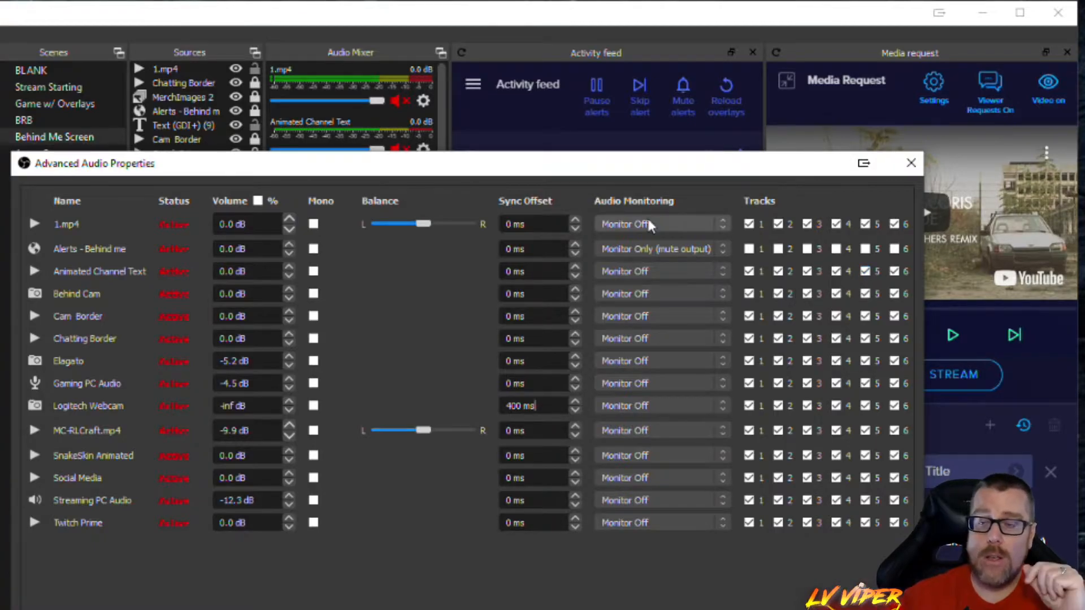
# - Choose Monitor Off as audio monitoring for 1.mp4 and Monitor and Output for MC-RLCraft.mp4
pyautogui.click(669, 225)
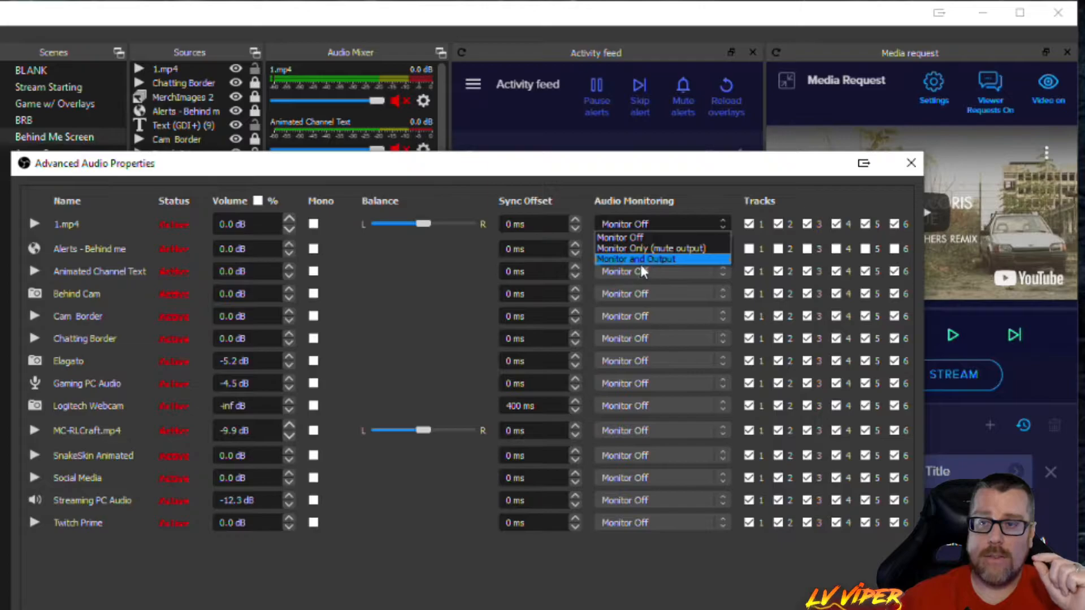
pyautogui.click(633, 237)
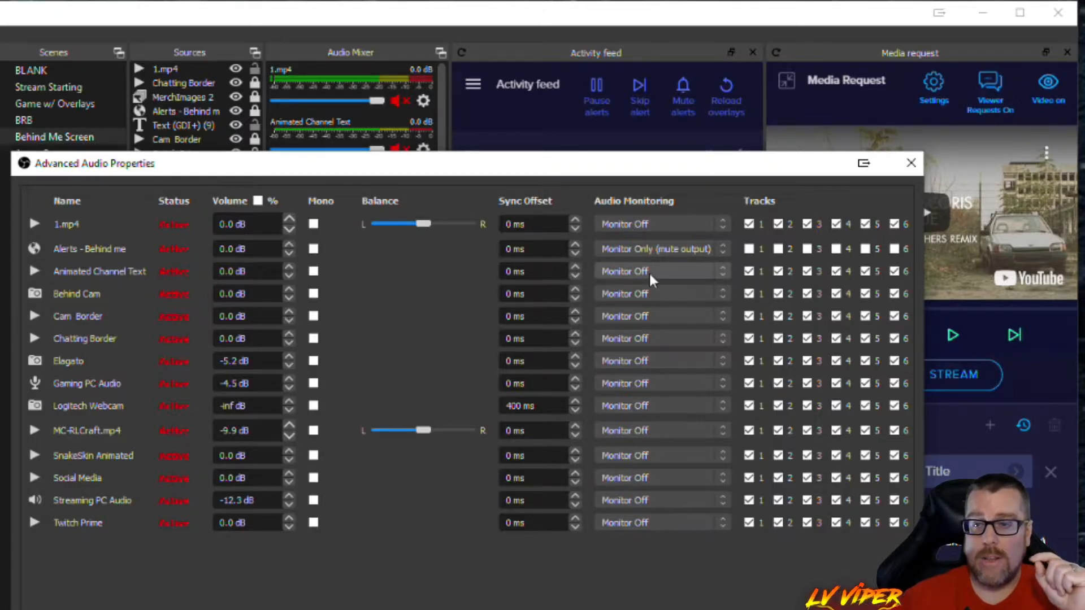
pyautogui.click(649, 432)
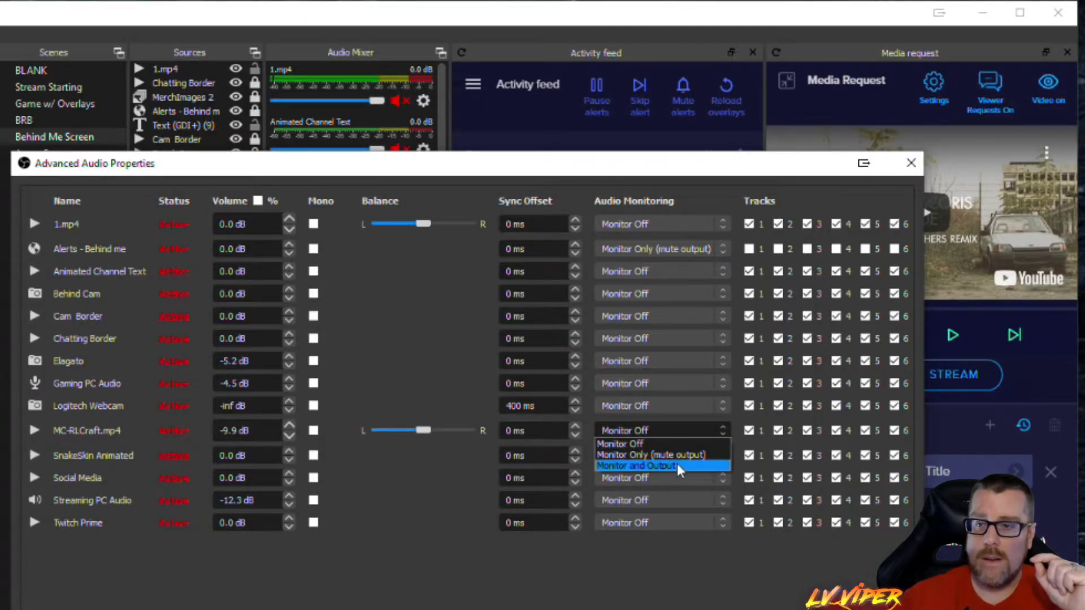
pyautogui.click(626, 466)
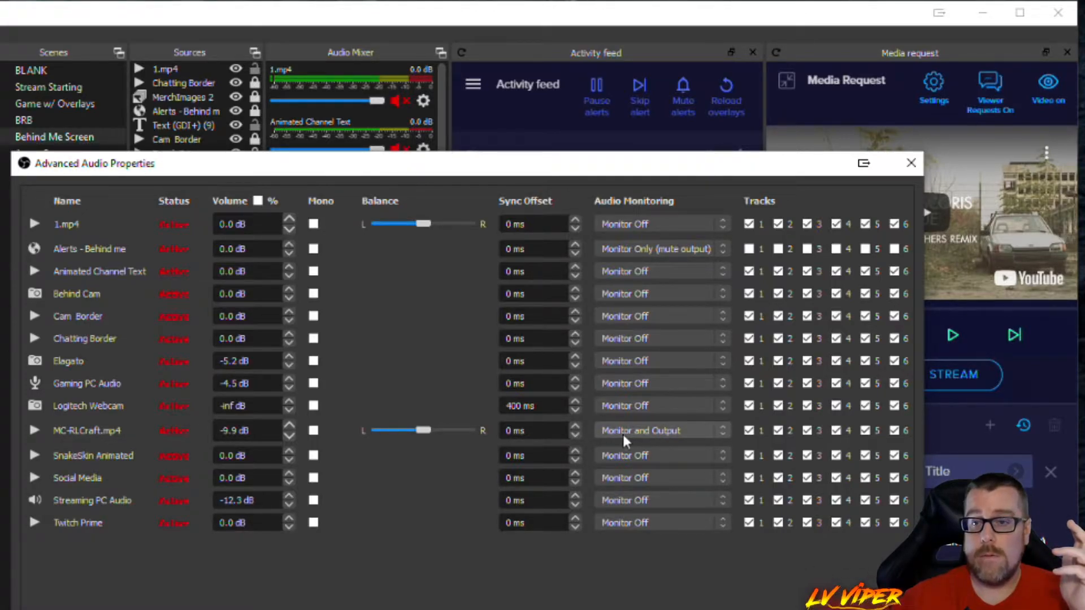
# - Raise the MC-RLCraft.mp4 volume to -6.8 dB in the Advanced Audio Properties
pyautogui.click(266, 433)
pyautogui.scroll(4, 266, 433)
pyautogui.scroll(3, 290, 450)
pyautogui.scroll(4, 254, 429)
pyautogui.scroll(3, 264, 433)
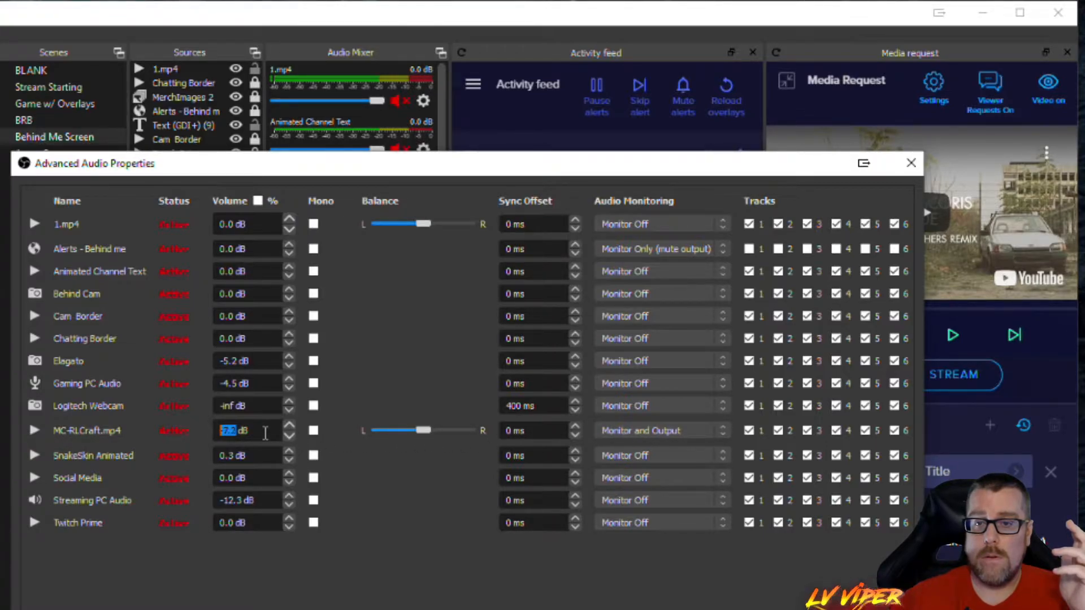
# - Set audio monitoring to Monitor Off for MC-RLCraft.mp4 and Monitor Only (mute output) for Alerts - Behind me, and close the properties
pyautogui.click(700, 435)
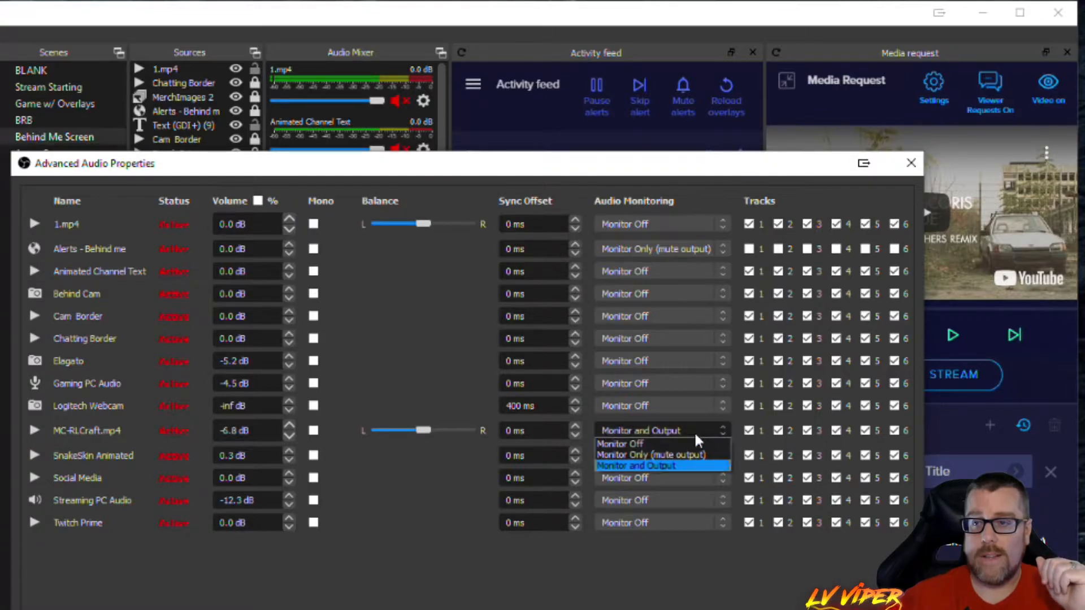
pyautogui.click(653, 445)
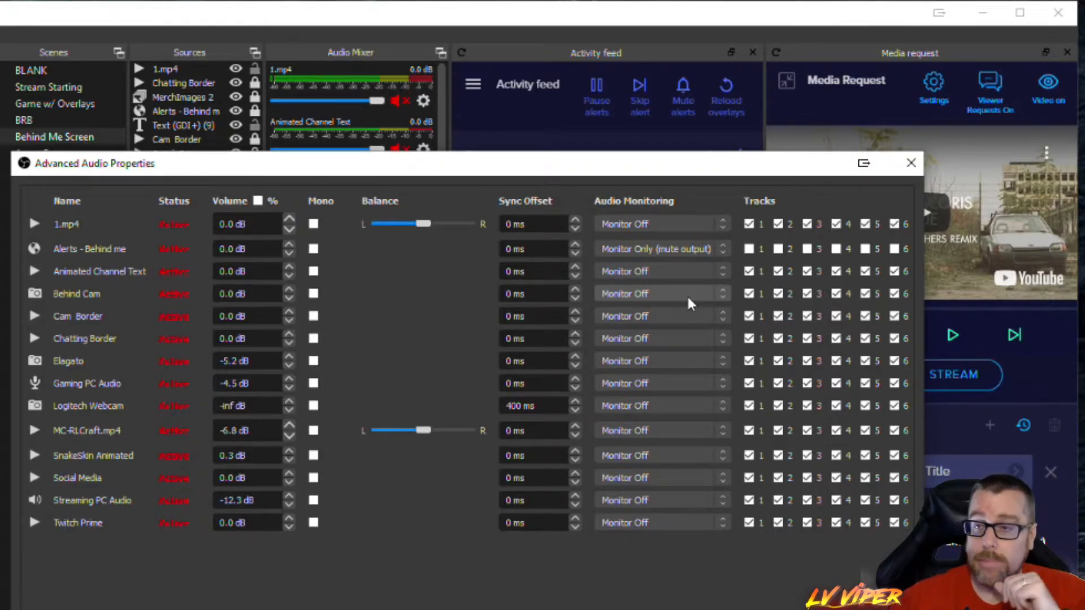
pyautogui.click(656, 252)
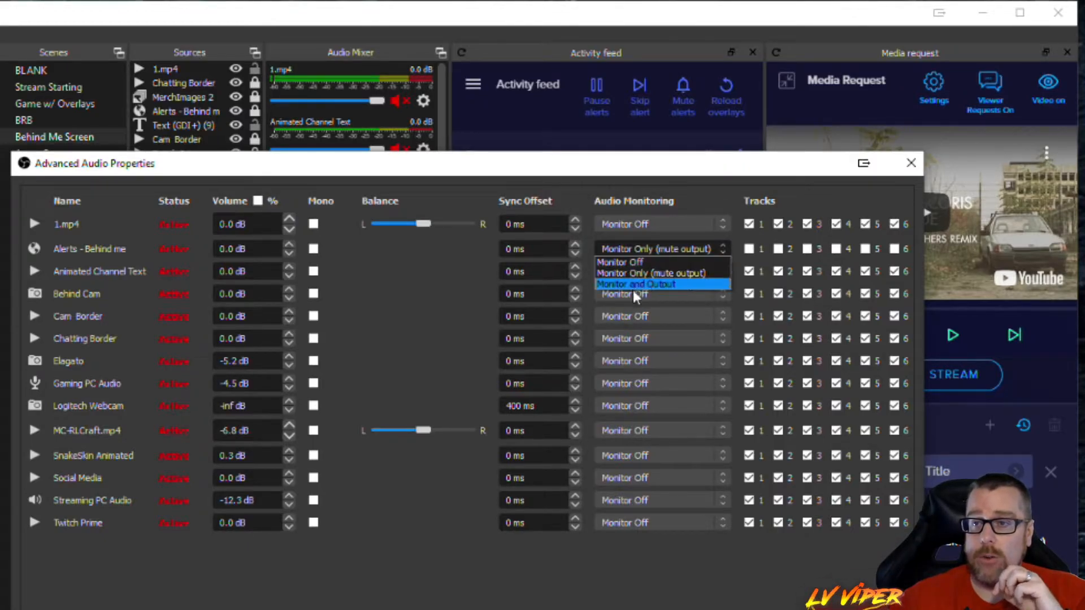
pyautogui.click(677, 274)
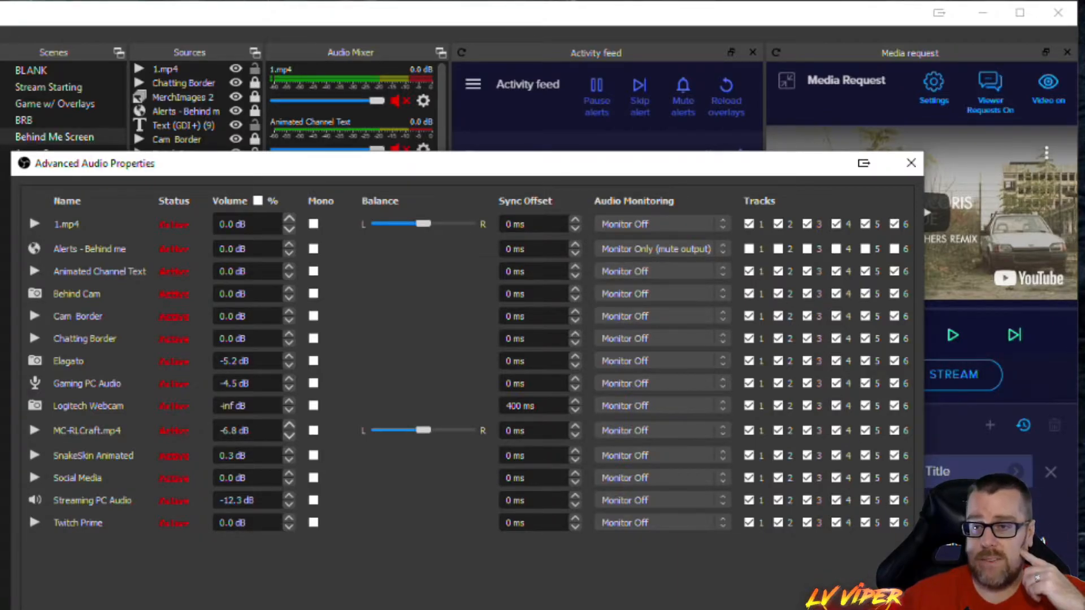
pyautogui.press('Escape')
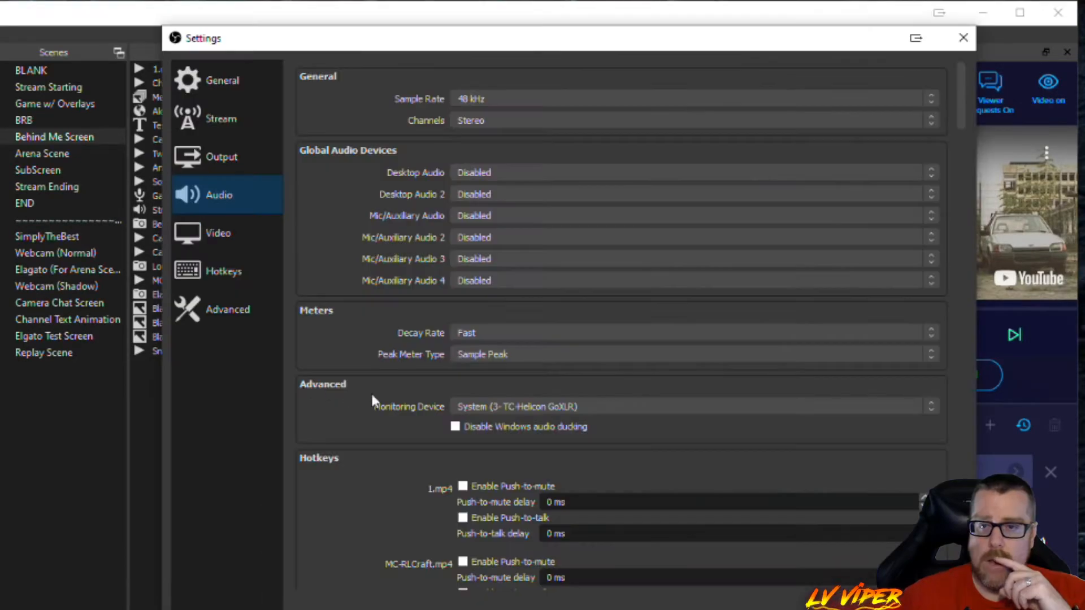
# - Set the global Desktop Audio device to 32GK850G (2- NVIDIA High Definition Audio) in the audio settings
pyautogui.click(529, 169)
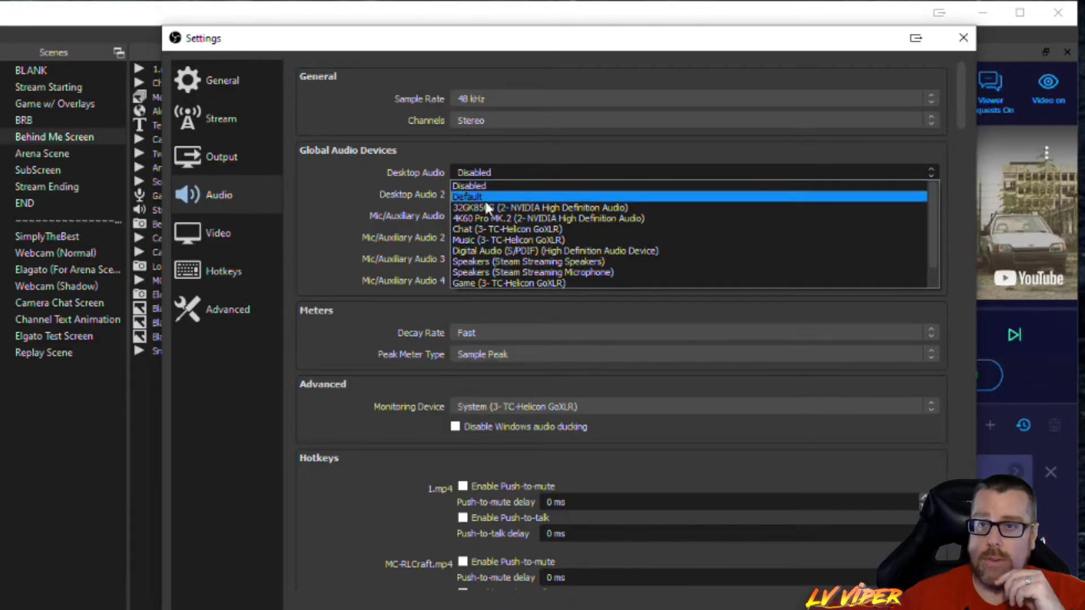
pyautogui.click(555, 207)
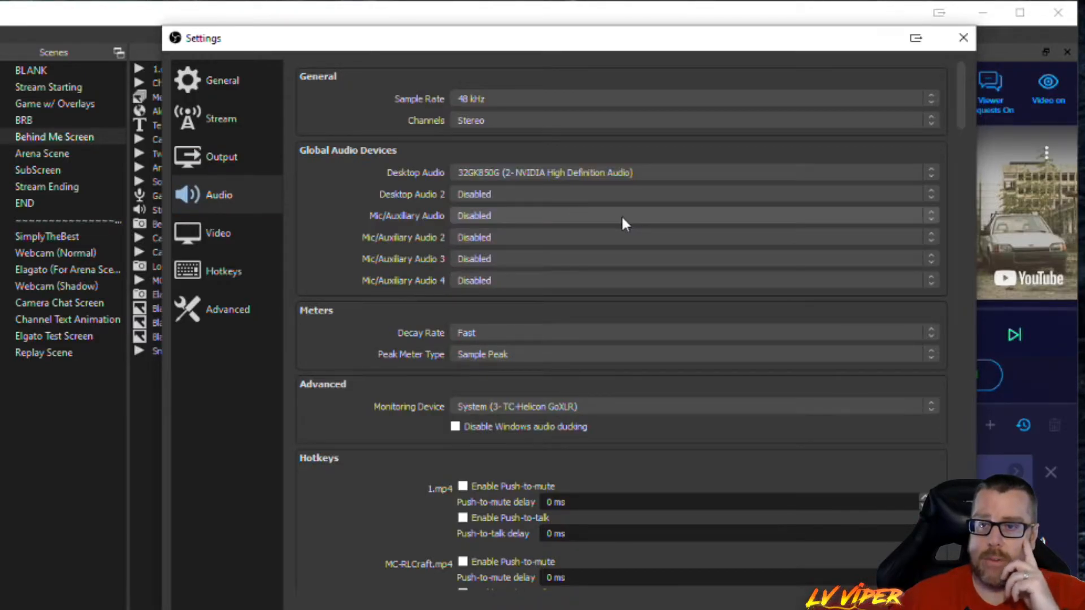
# - Try 4K60 Pro MK.2 (2- NVIDIA High Definition Audio) as Desktop Audio 2 and Chat Mic (3- TC-Helicon GoXLR) as Mic/Auxiliary Audio, and leave the settings
pyautogui.click(506, 194)
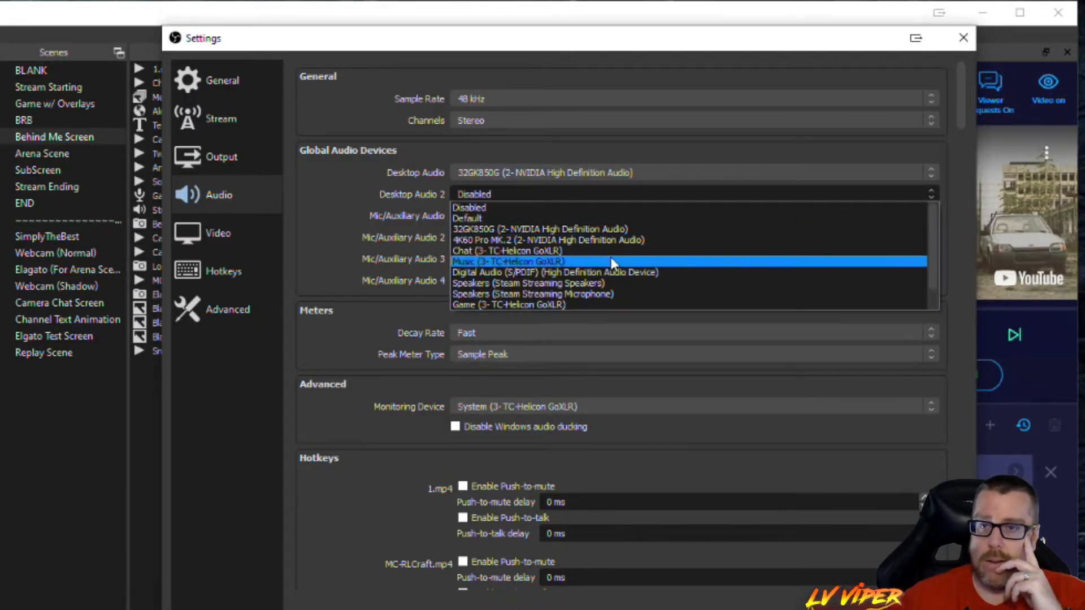
pyautogui.click(576, 242)
pyautogui.click(490, 216)
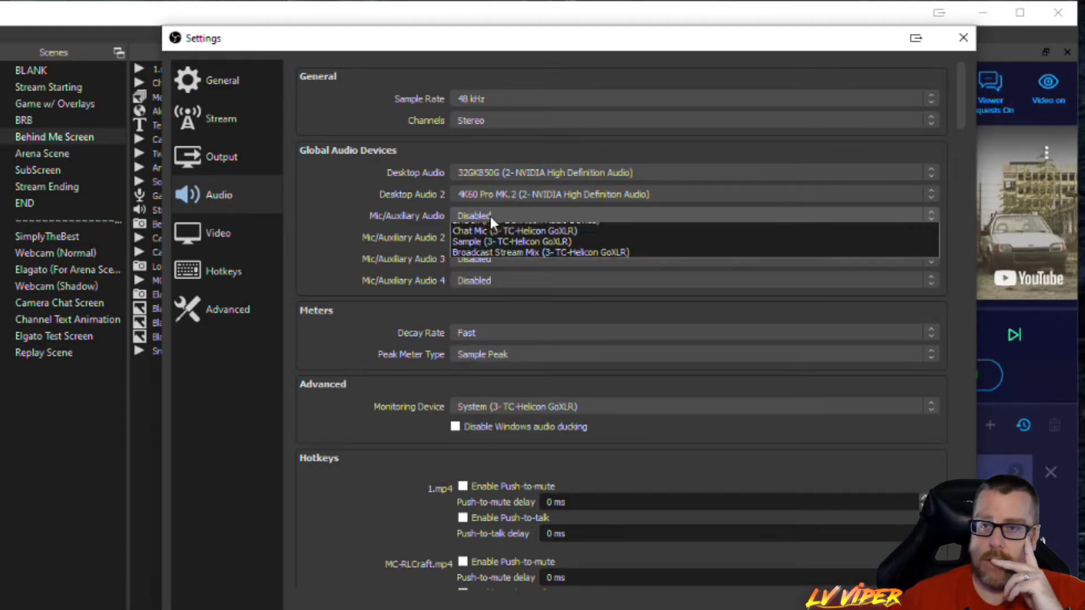
pyautogui.click(534, 276)
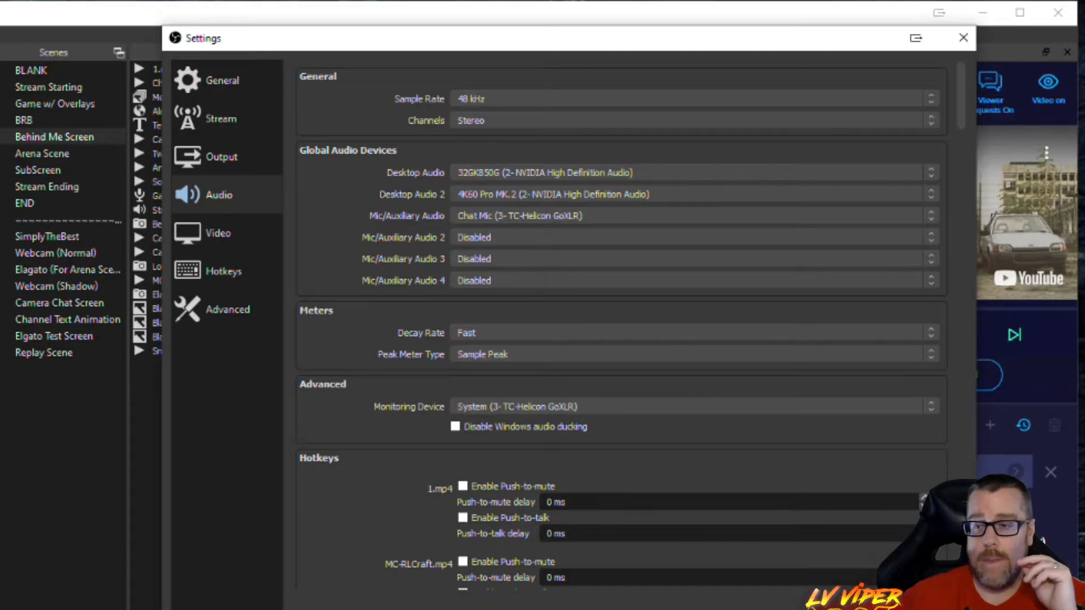
pyautogui.press('Escape')
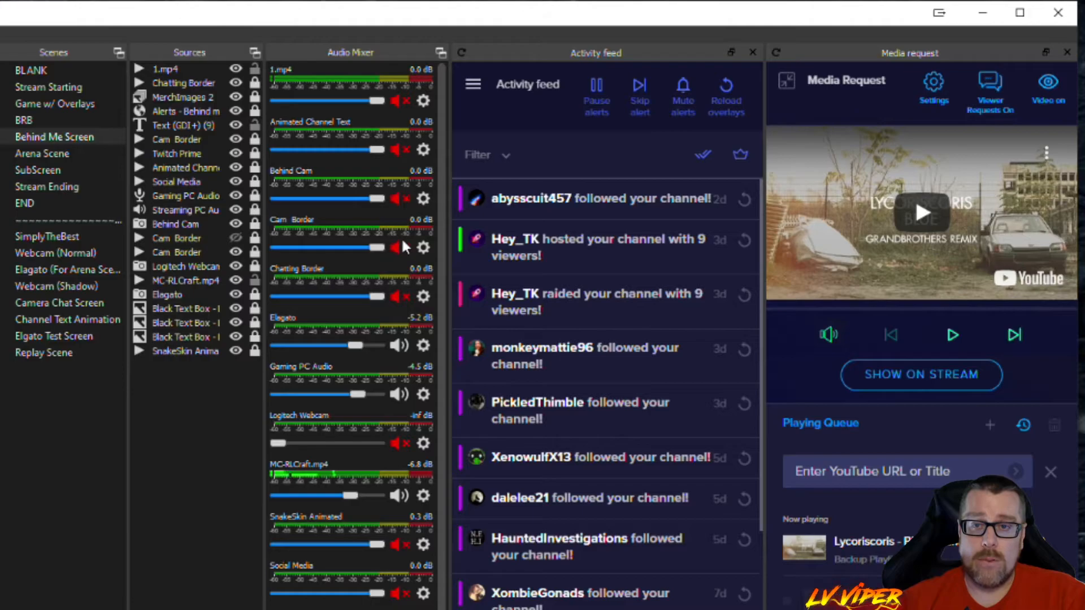
# - Hide the muted sources from the audio mixer, starting with 1.mp4, Animated Channel Text, Behind Cam, Cam Border and Chatting Border
pyautogui.rightClick(349, 92)
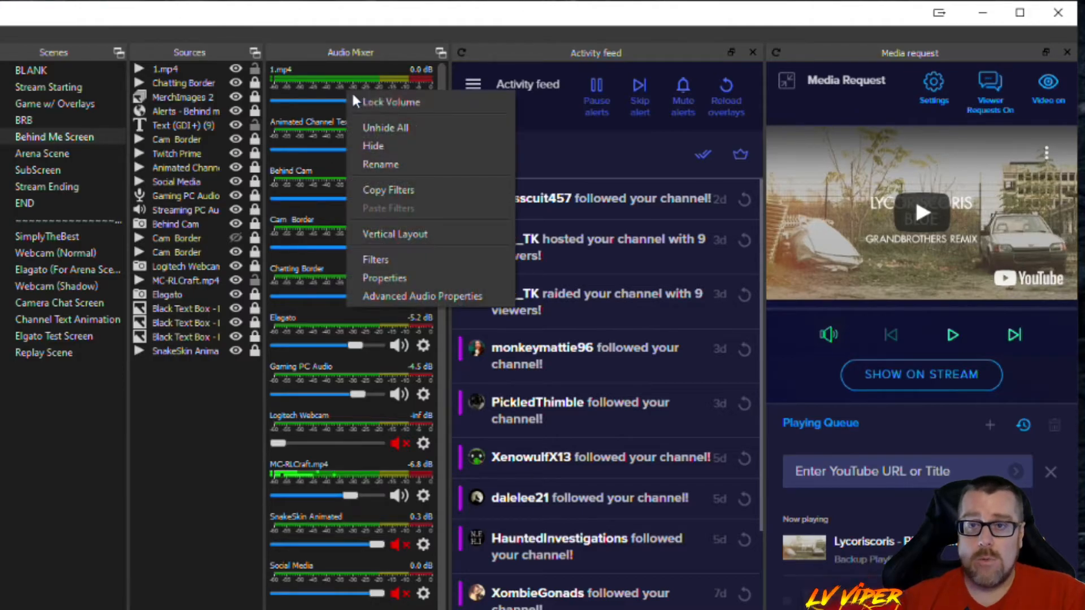
pyautogui.click(395, 146)
pyautogui.rightClick(348, 93)
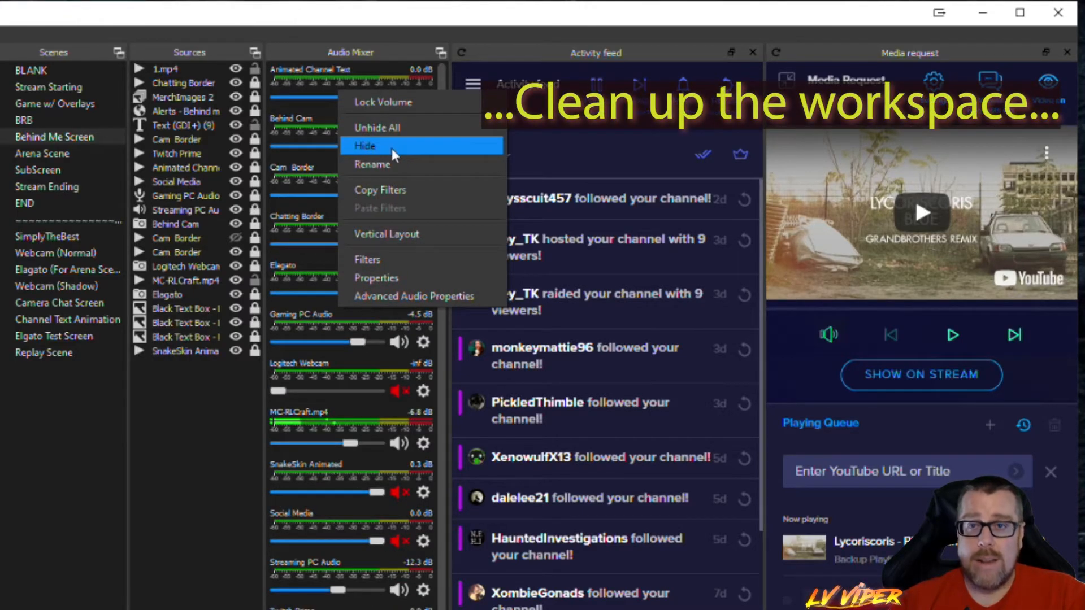
pyautogui.click(394, 147)
pyautogui.rightClick(346, 96)
pyautogui.click(394, 148)
pyautogui.rightClick(360, 93)
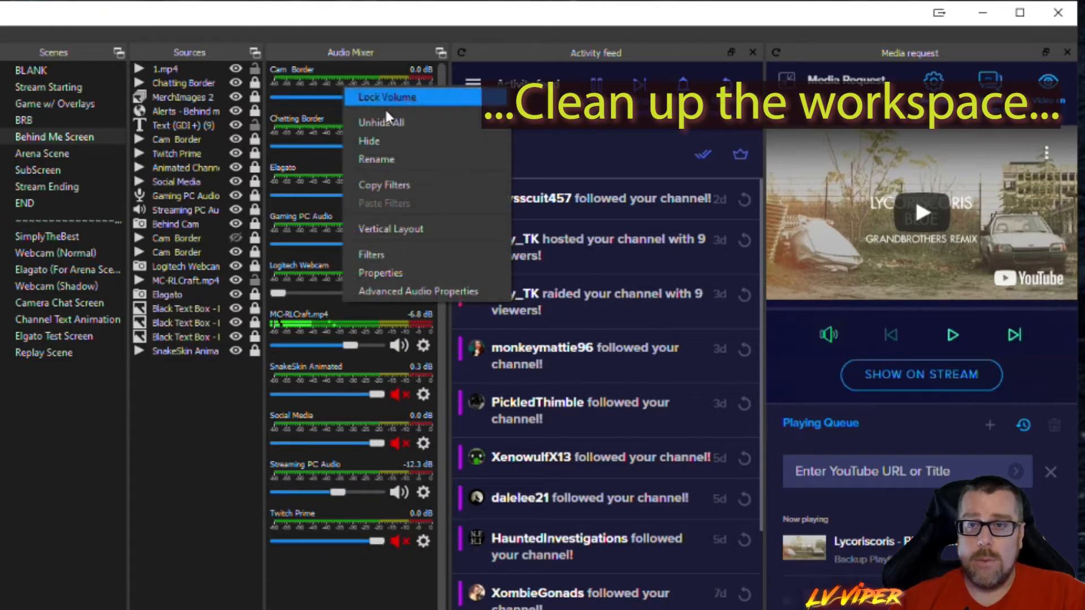
pyautogui.click(401, 141)
pyautogui.rightClick(356, 92)
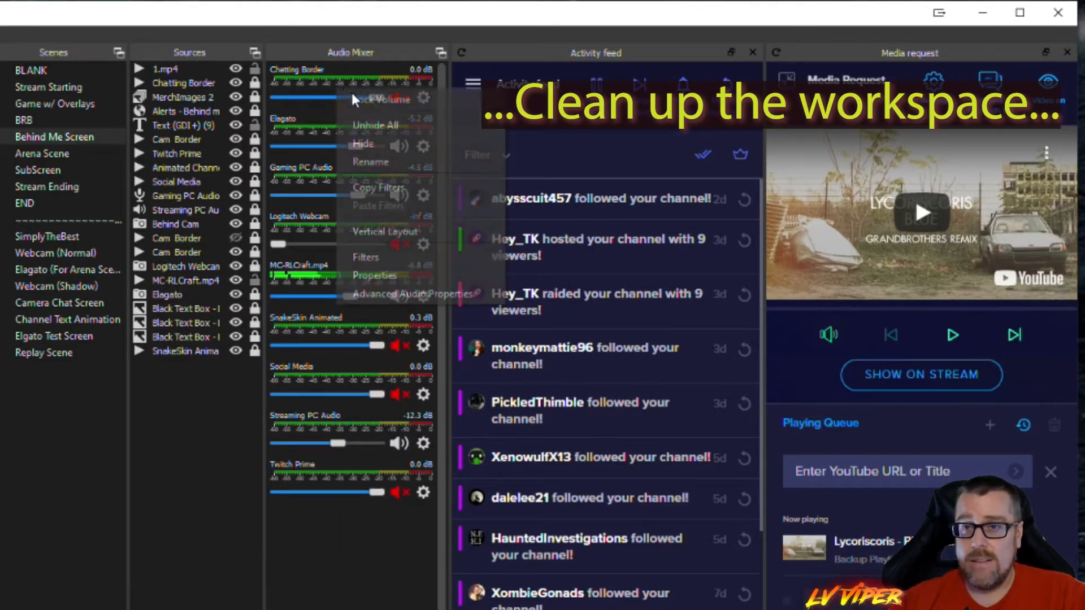
pyautogui.click(391, 146)
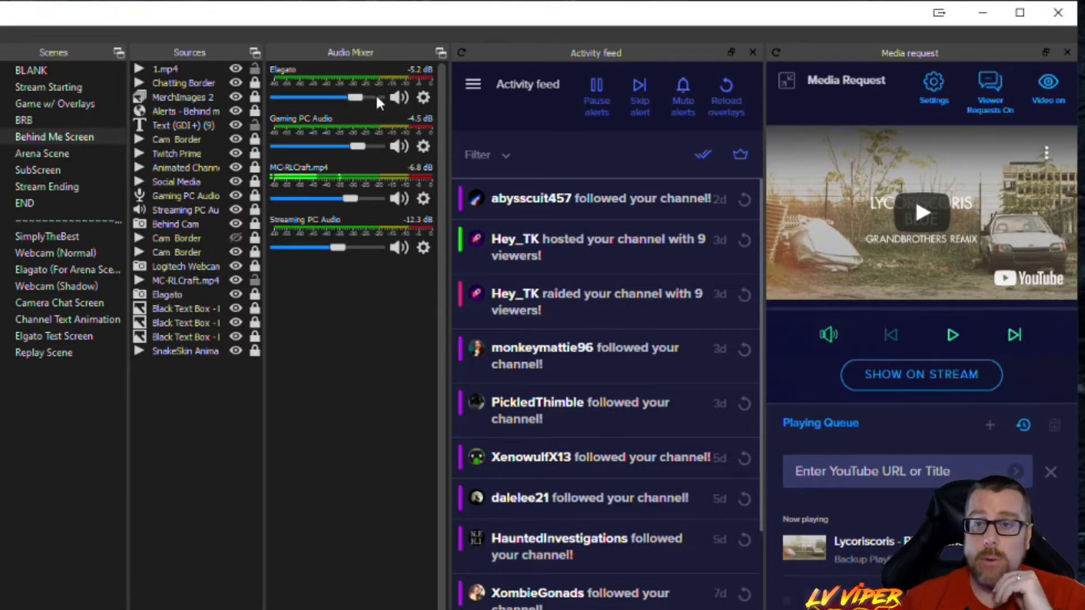
# - Lock the volume of Elagato, Gaming PC Audio, MC-RLCraft.mp4 and Streaming PC Audio in the audio mixer
pyautogui.rightClick(337, 93)
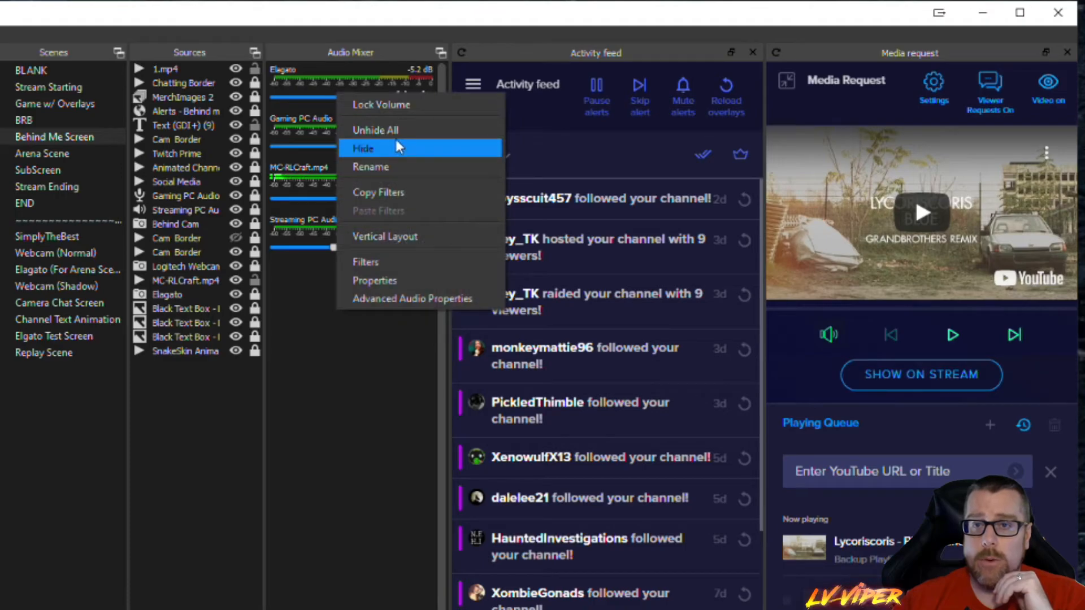
pyautogui.click(377, 103)
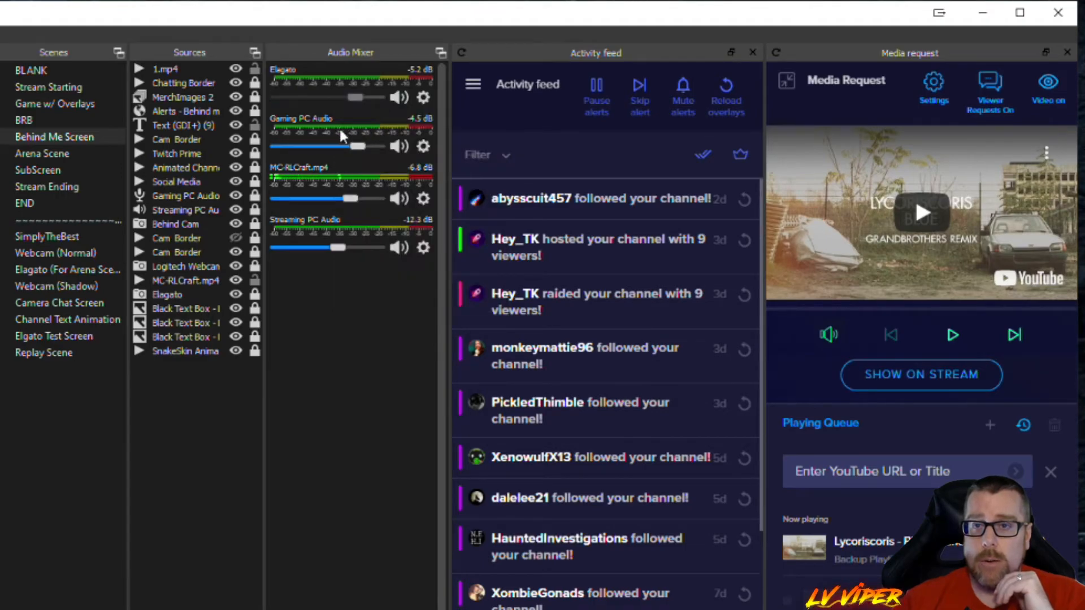
pyautogui.rightClick(338, 136)
pyautogui.click(378, 148)
pyautogui.rightClick(388, 199)
pyautogui.click(394, 212)
pyautogui.rightClick(358, 234)
pyautogui.click(395, 242)
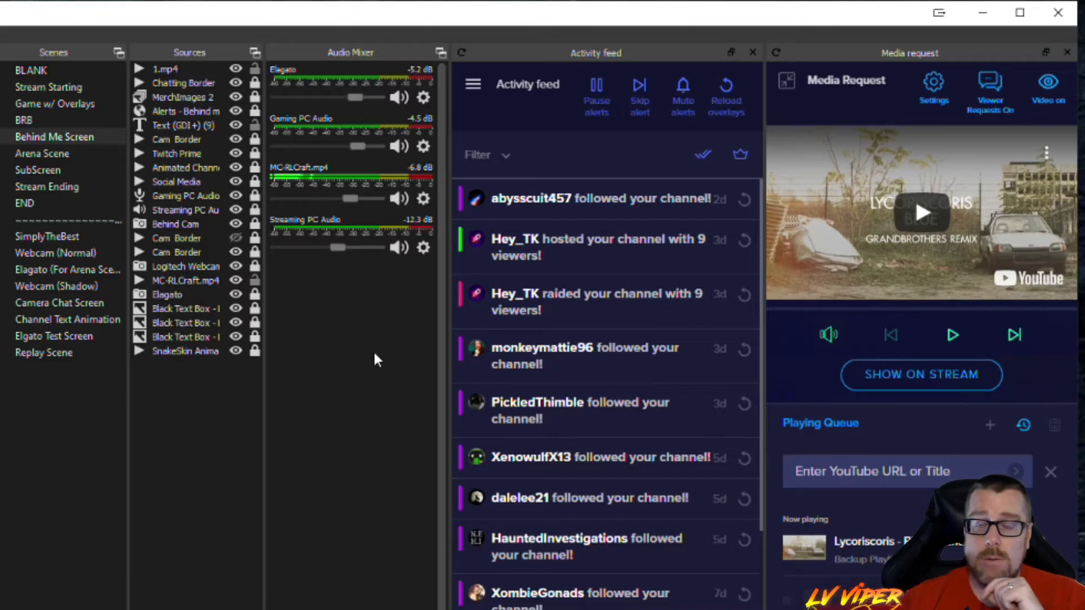
# - Switch to the Game w/ Overlays scene and on to Stream Starting, and look over the mixer options of Intro Video
pyautogui.click(61, 102)
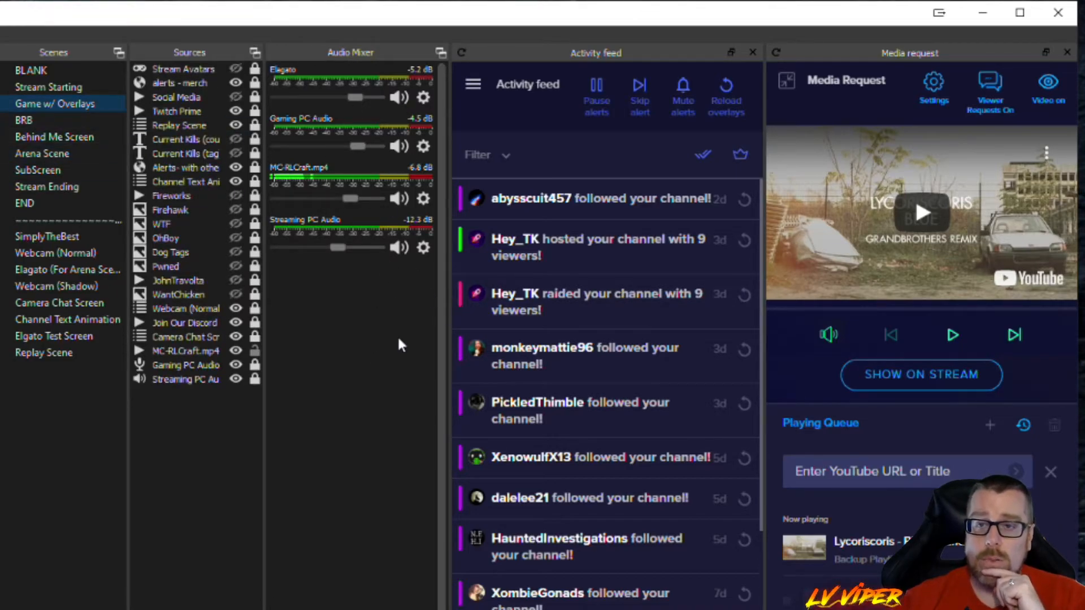
pyautogui.press('Up')
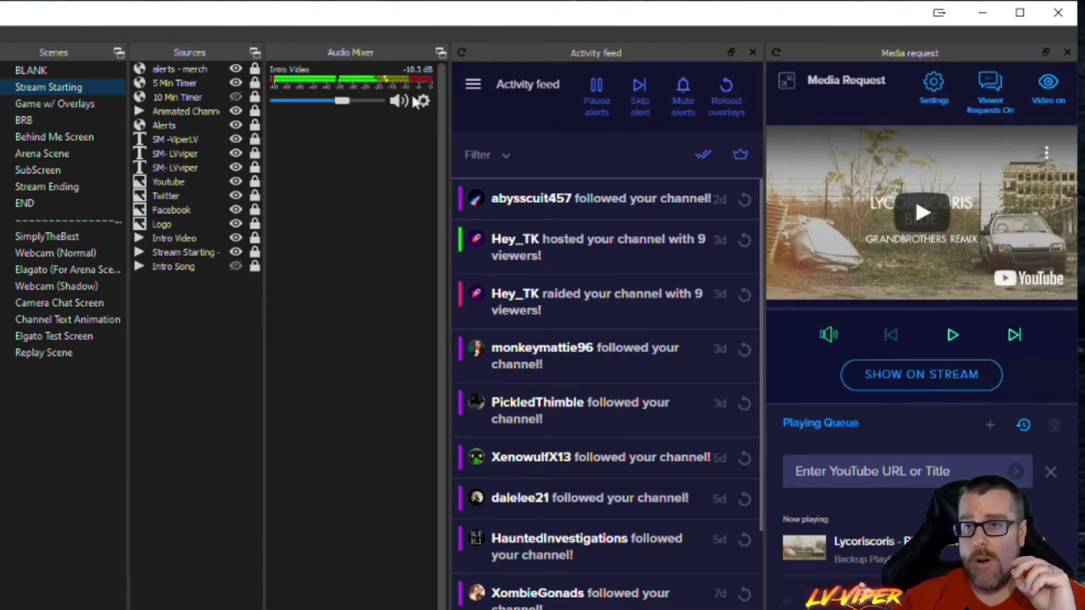
pyautogui.rightClick(391, 82)
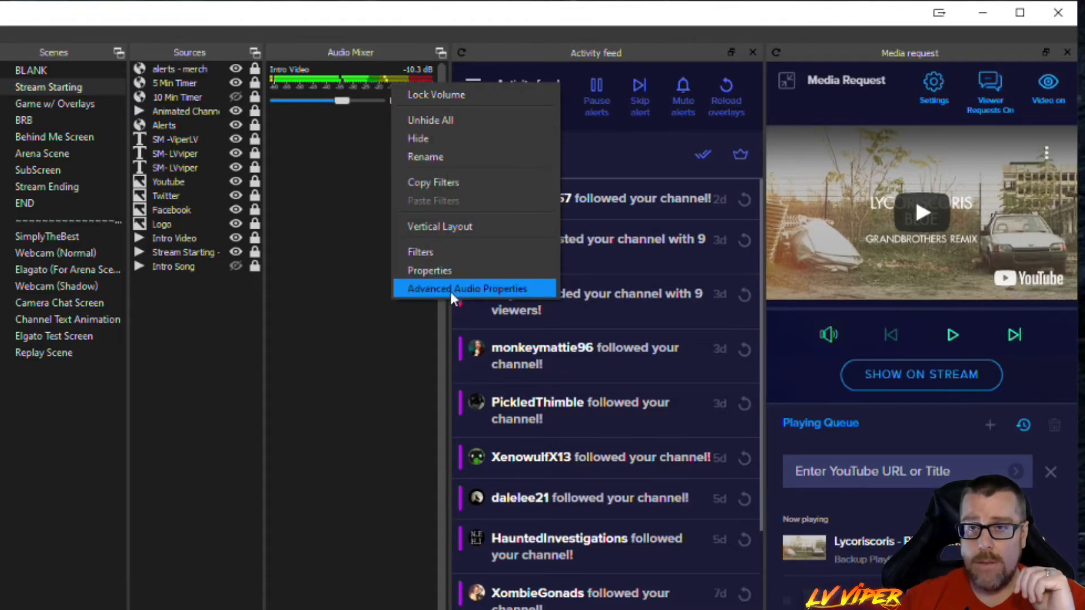
pyautogui.click(354, 129)
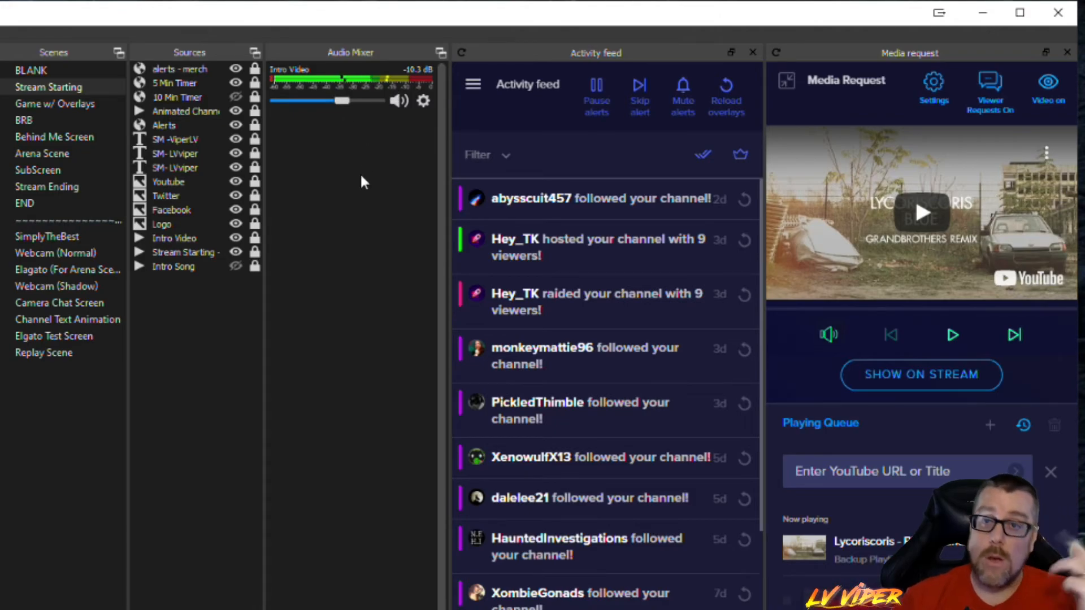
# - Lock the Intro Video volume in the mixer and test muting and unmuting the source while it is locked
pyautogui.rightClick(342, 102)
pyautogui.click(377, 108)
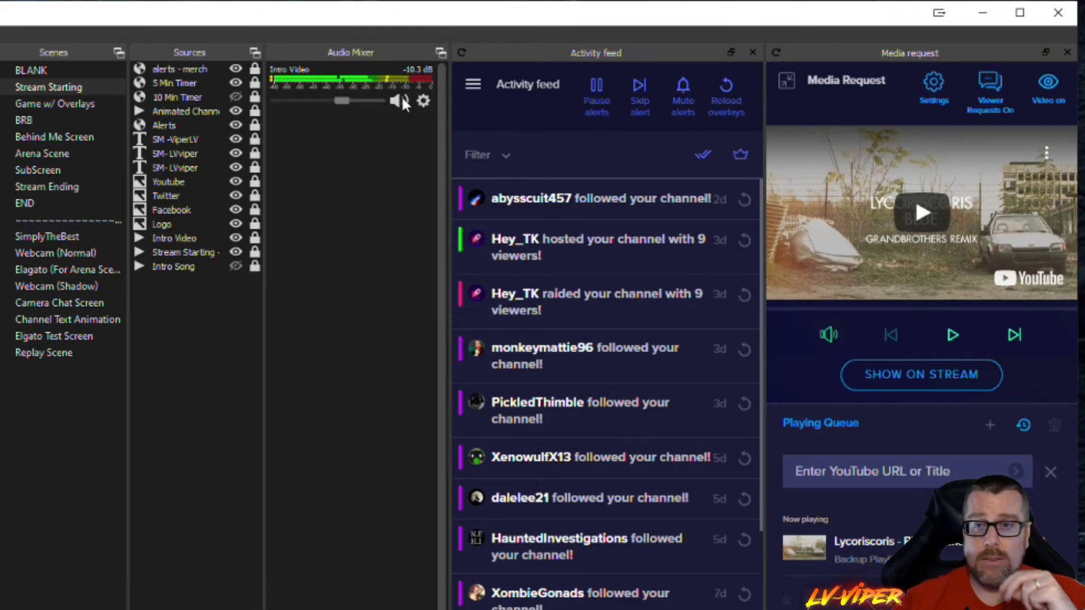
pyautogui.click(402, 97)
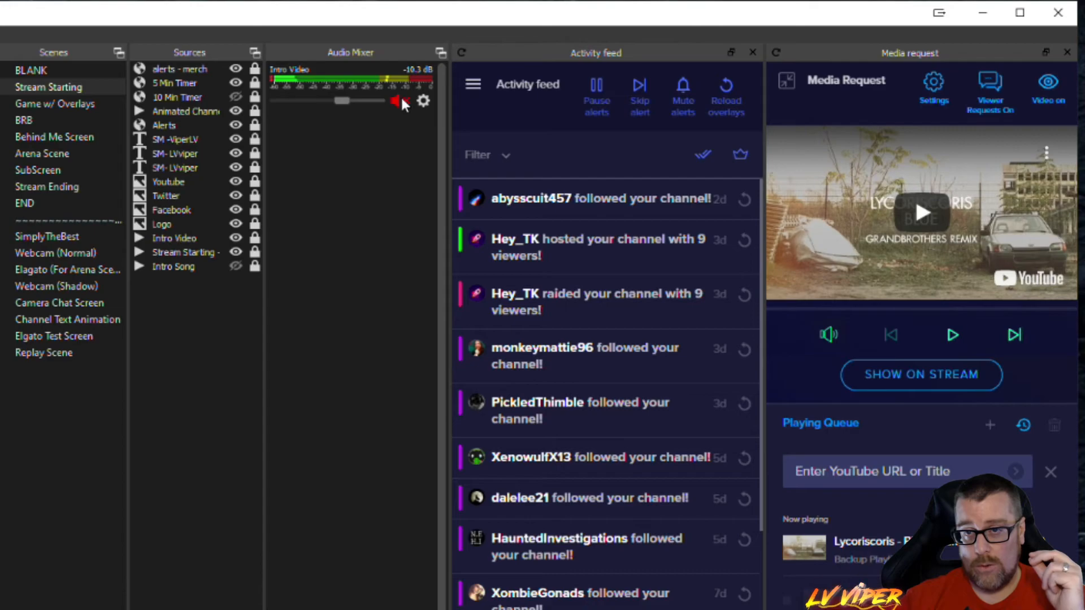
pyautogui.click(399, 97)
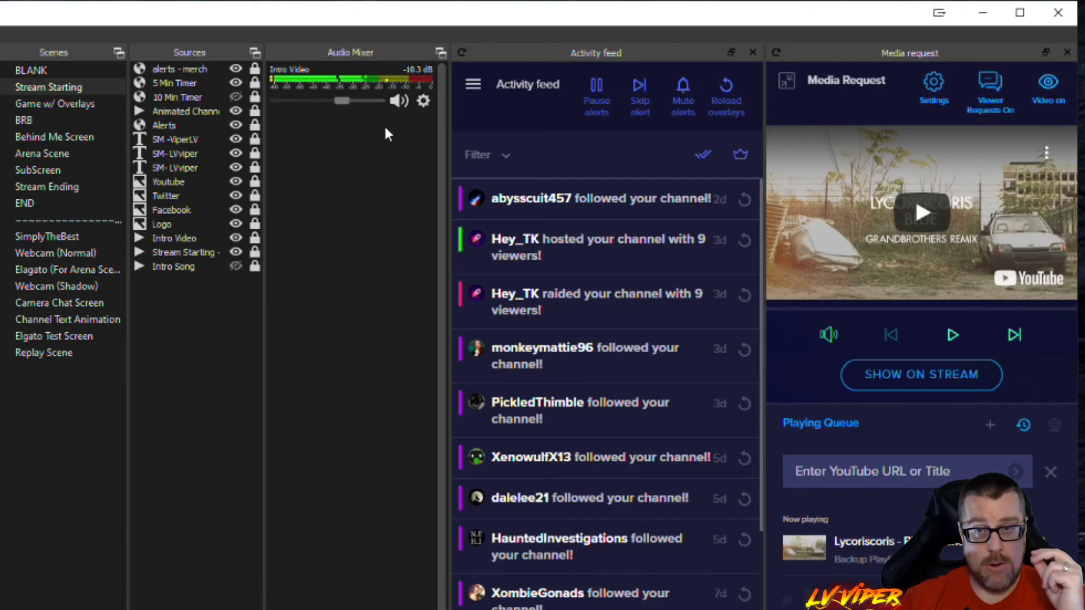
# - Open the Advanced Audio Properties for the Stream Starting scene and toggle the volume display to percent and back to dB
pyautogui.rightClick(359, 95)
pyautogui.click(429, 294)
pyautogui.moveTo(38, 306); pyautogui.dragTo(594, 104)
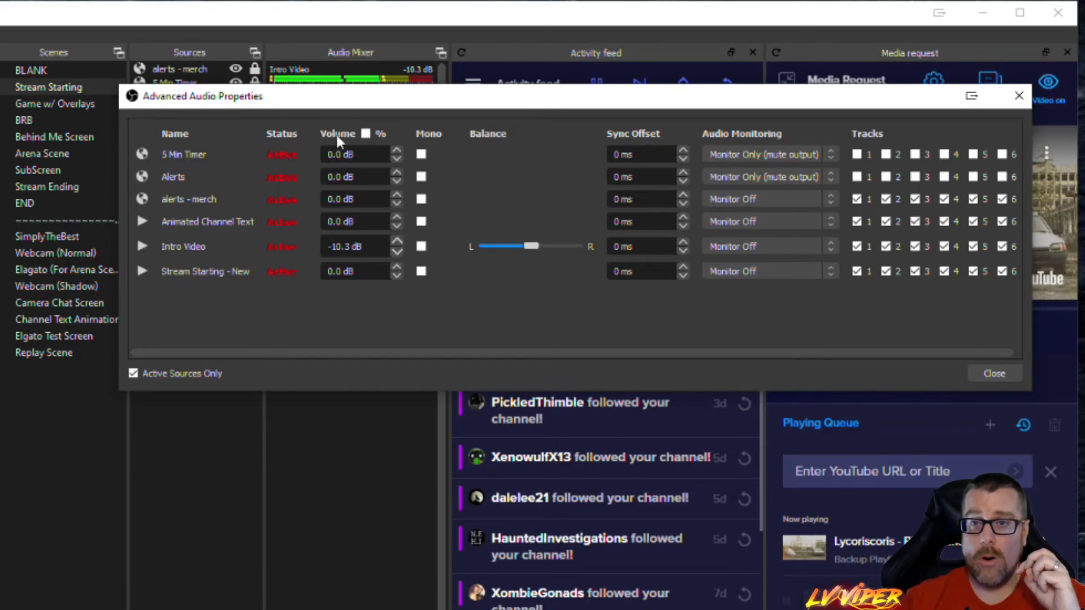
pyautogui.click(366, 134)
pyautogui.click(365, 134)
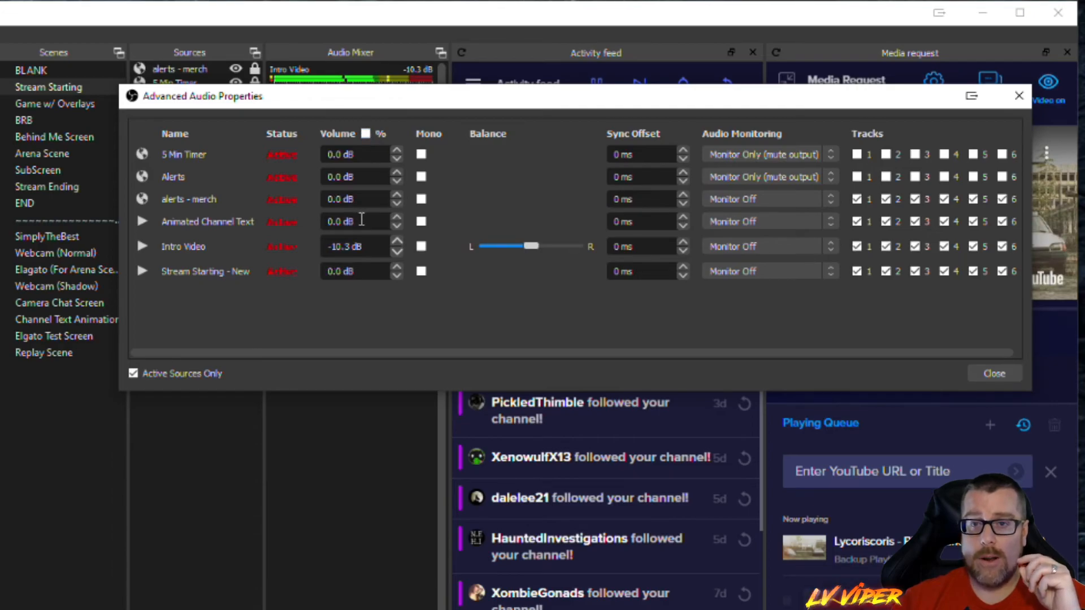